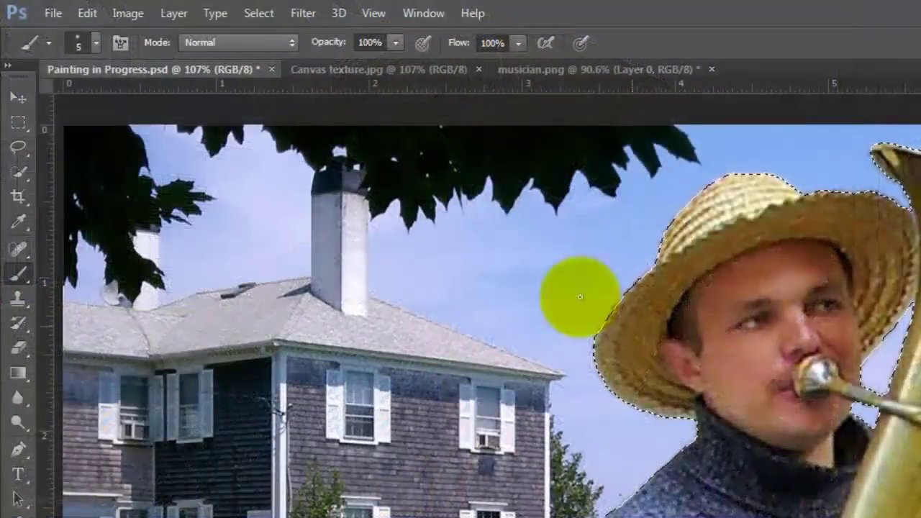
- Save the man-and-tuba selection as a new channel, then deselect
{"action": "left_click", "coordinate": [265, 13]}
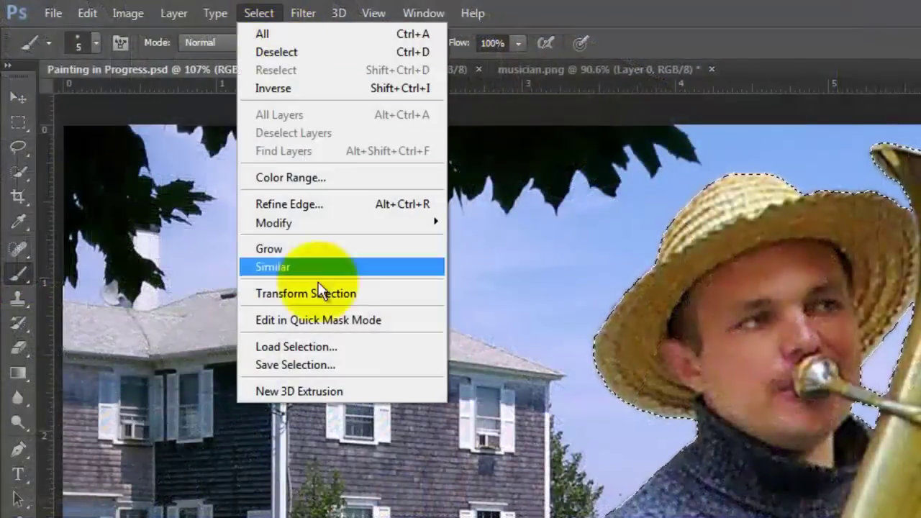
{"action": "left_click", "coordinate": [323, 364]}
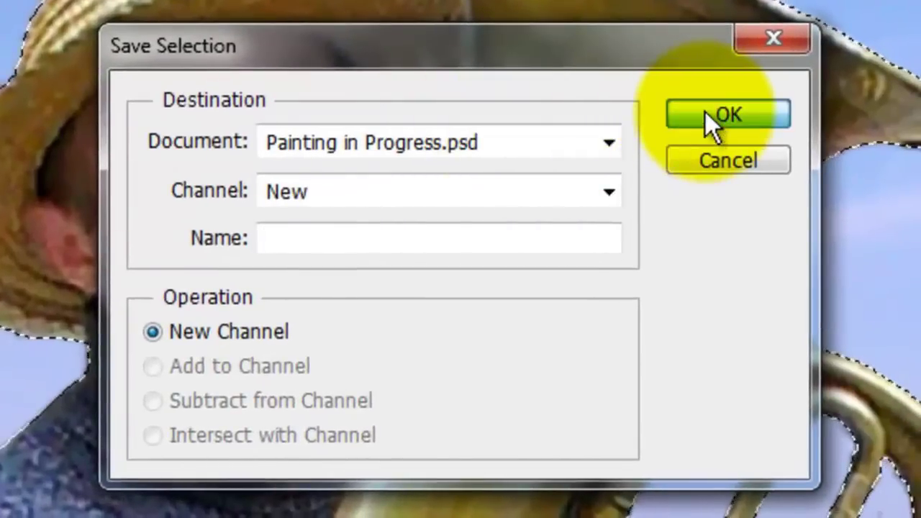
{"action": "left_click", "coordinate": [707, 115]}
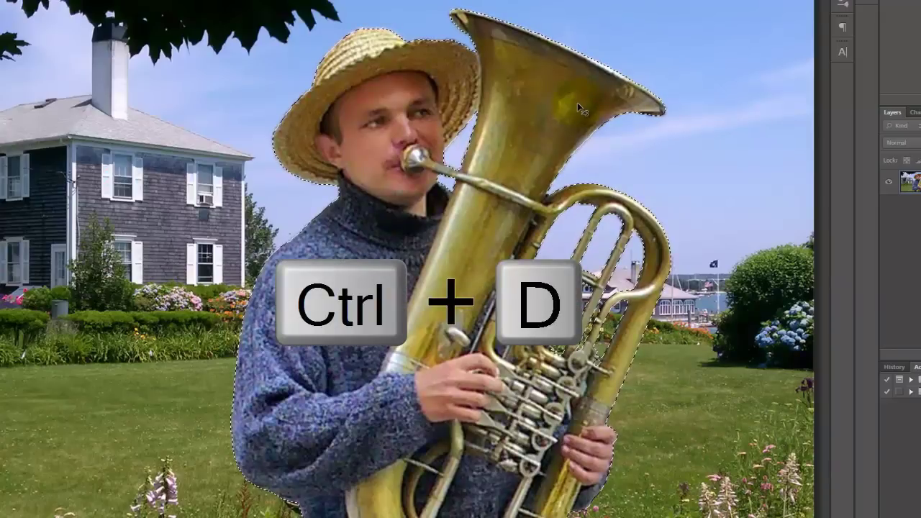
{"action": "key", "text": "ctrl+d"}
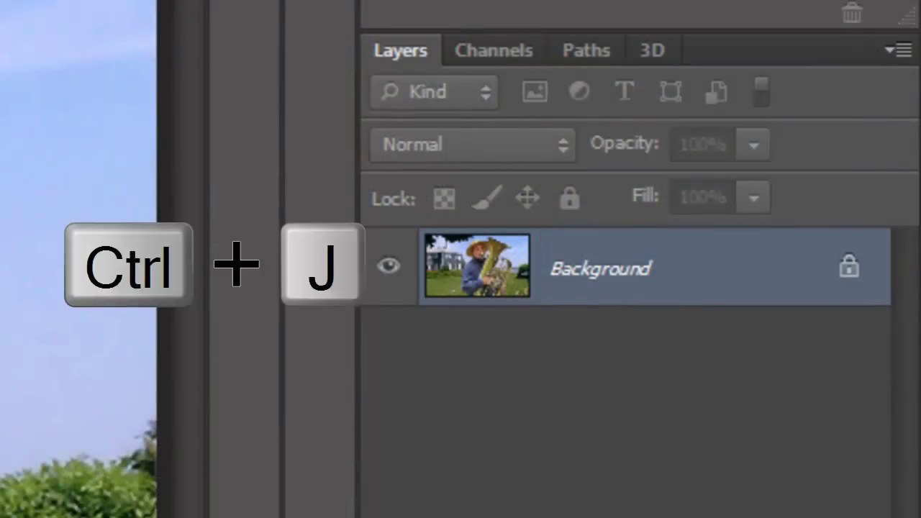
- Duplicate the photo onto a new layer and bring up the Filter menu for Oil Paint
{"action": "key", "text": "ctrl+j"}
{"action": "key", "text": "ctrl+j"}
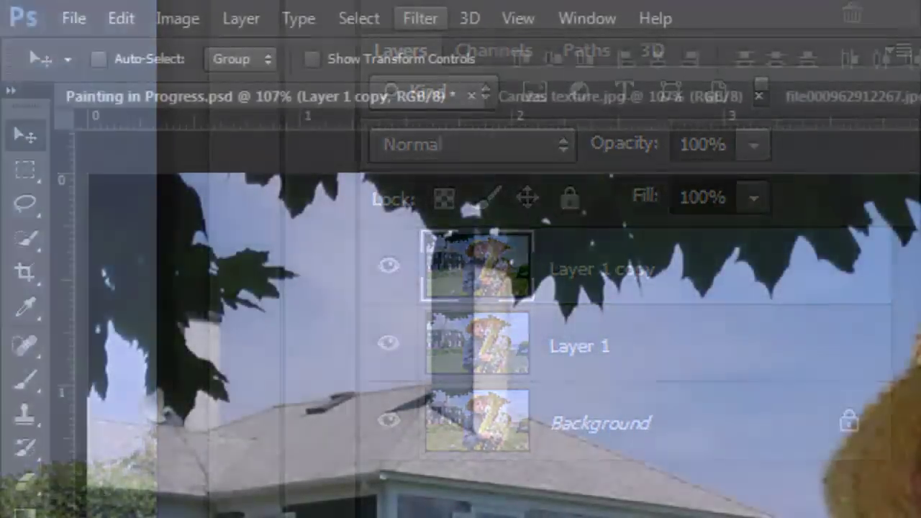
{"action": "left_click", "coordinate": [426, 18]}
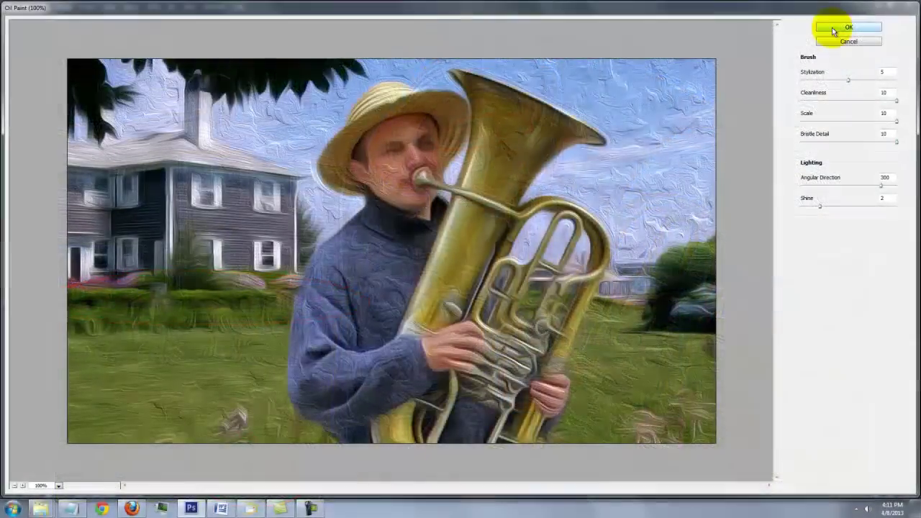
- Apply the Oil Paint effect to Layer 1 copy, then hide it and select Layer 1
{"action": "left_click", "coordinate": [835, 32]}
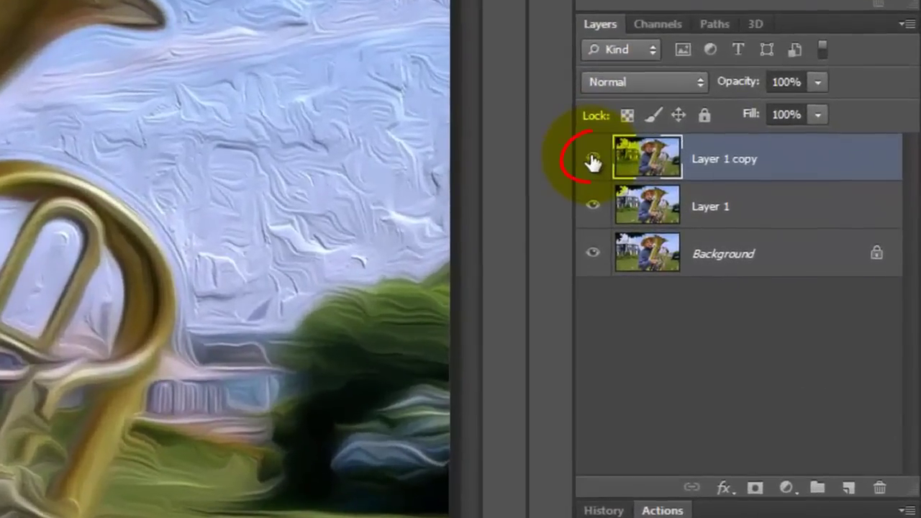
{"action": "left_click", "coordinate": [592, 158]}
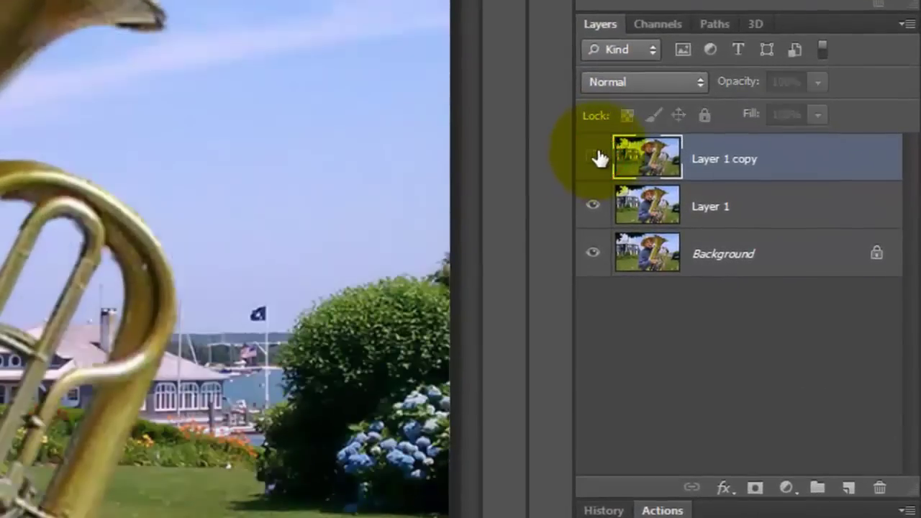
{"action": "left_click", "coordinate": [653, 209]}
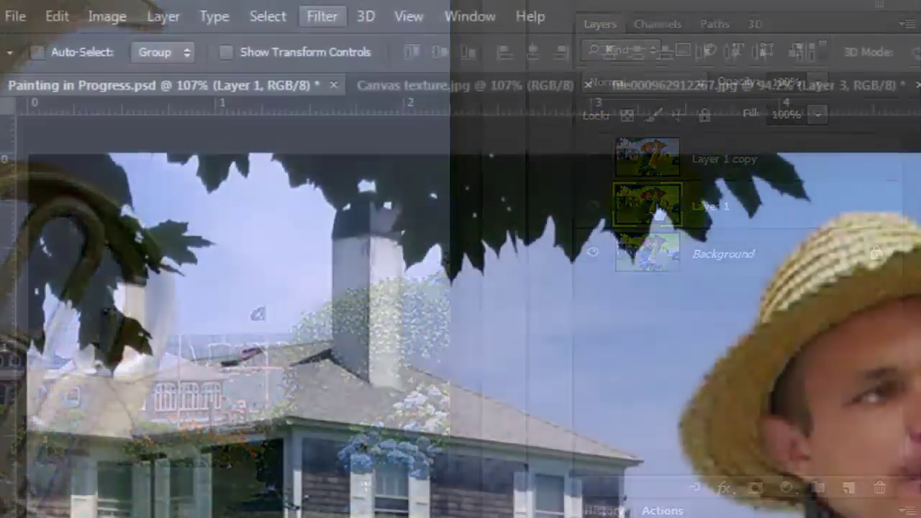
- Oil-paint Layer 1 with Stylization 2 and Cleanliness 2, then show Layer 1 copy again
{"action": "left_click", "coordinate": [325, 15]}
{"action": "left_click", "coordinate": [361, 198]}
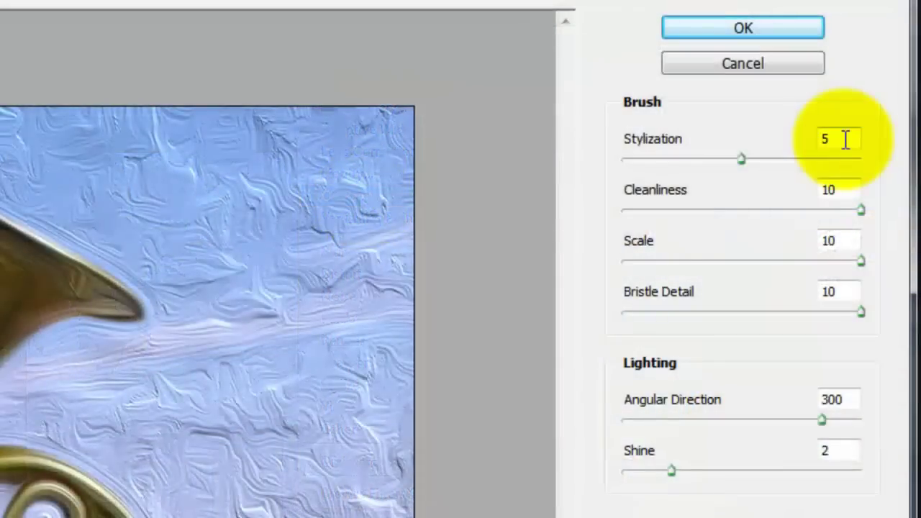
{"action": "double_click", "coordinate": [845, 139]}
{"action": "type", "text": "2"}
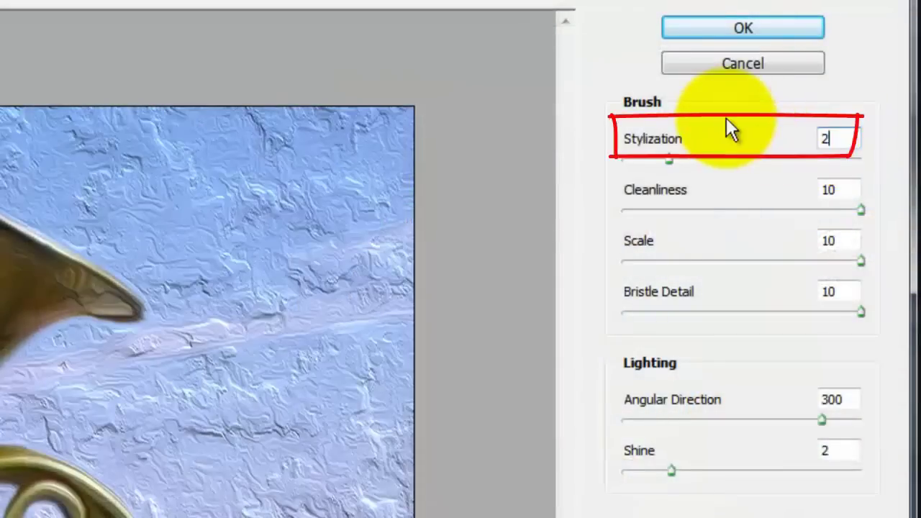
{"action": "double_click", "coordinate": [843, 187]}
{"action": "type", "text": "2"}
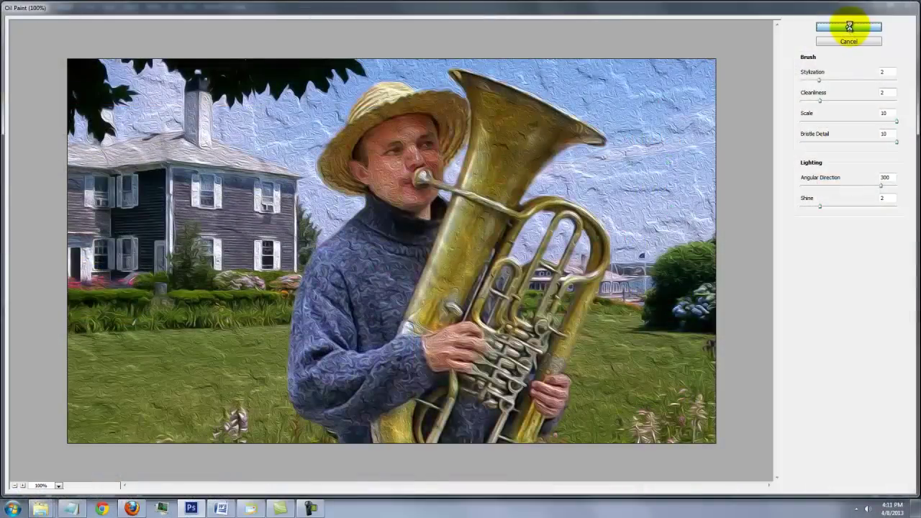
{"action": "left_click", "coordinate": [848, 28]}
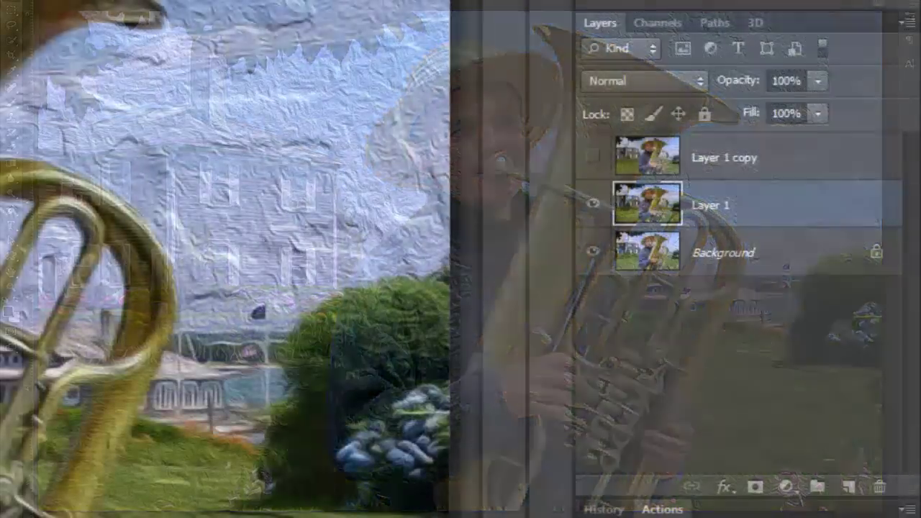
{"action": "left_click", "coordinate": [592, 157]}
- Add a layer mask to Layer 1 copy and set the foreground colour to black
{"action": "left_click", "coordinate": [718, 157]}
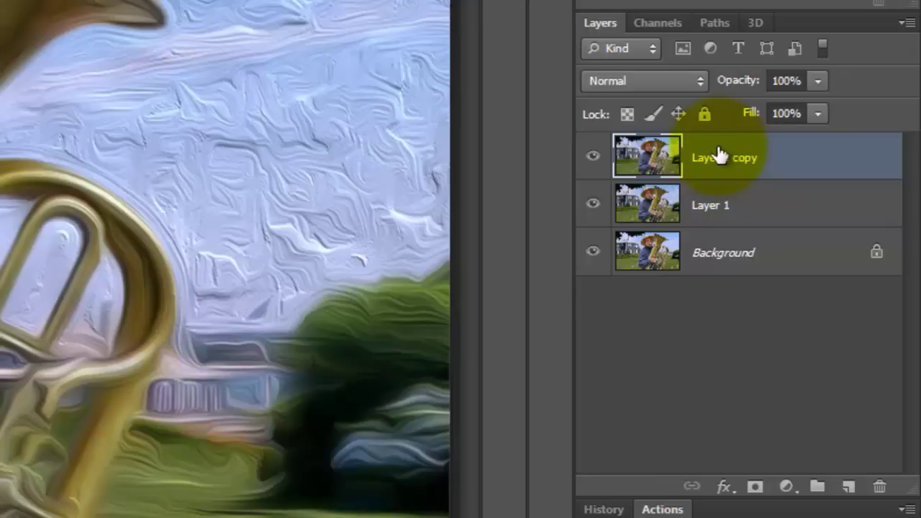
{"action": "left_click", "coordinate": [755, 489]}
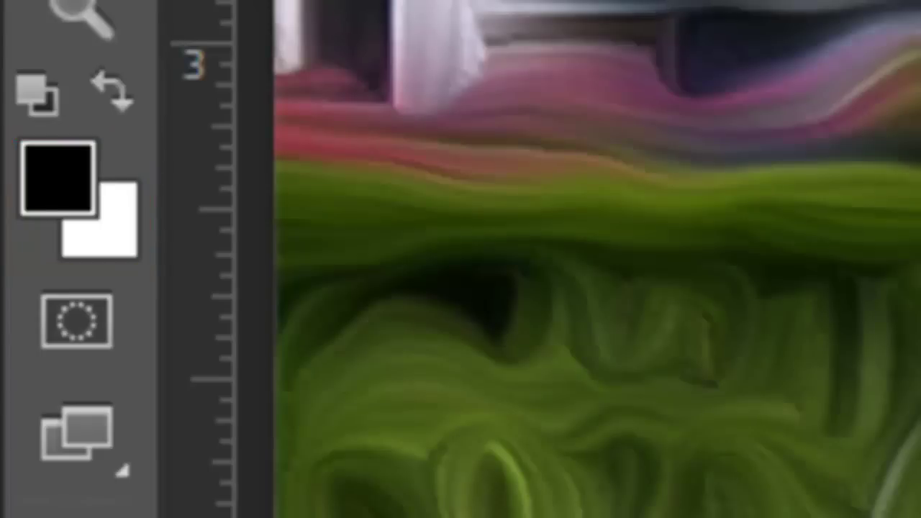
{"action": "key", "text": "d"}
{"action": "key", "text": "x"}
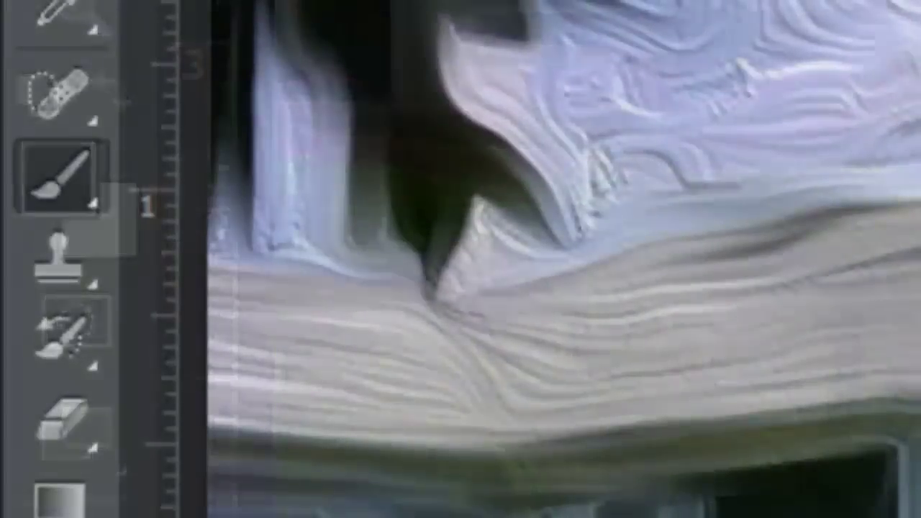
- Set up the regular Brush tool at 75 px with 0% hardness
{"action": "right_click", "coordinate": [88, 177]}
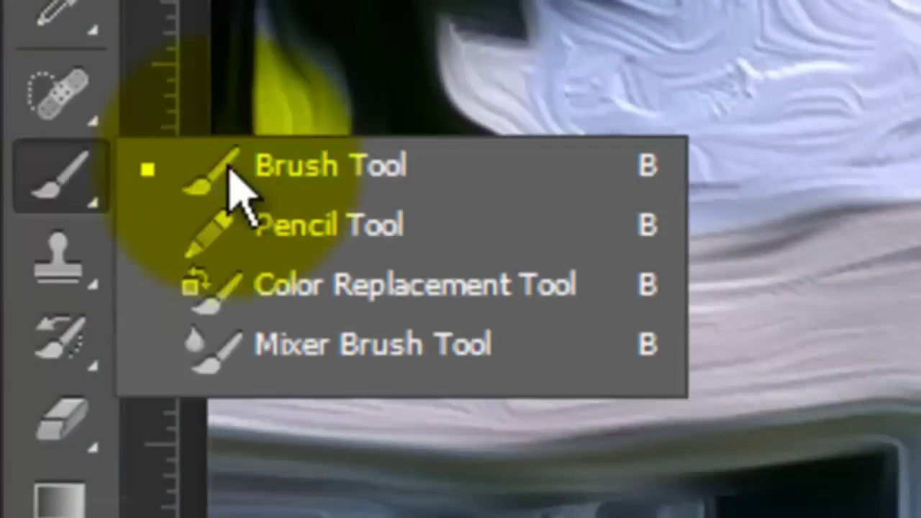
{"action": "left_click", "coordinate": [320, 165]}
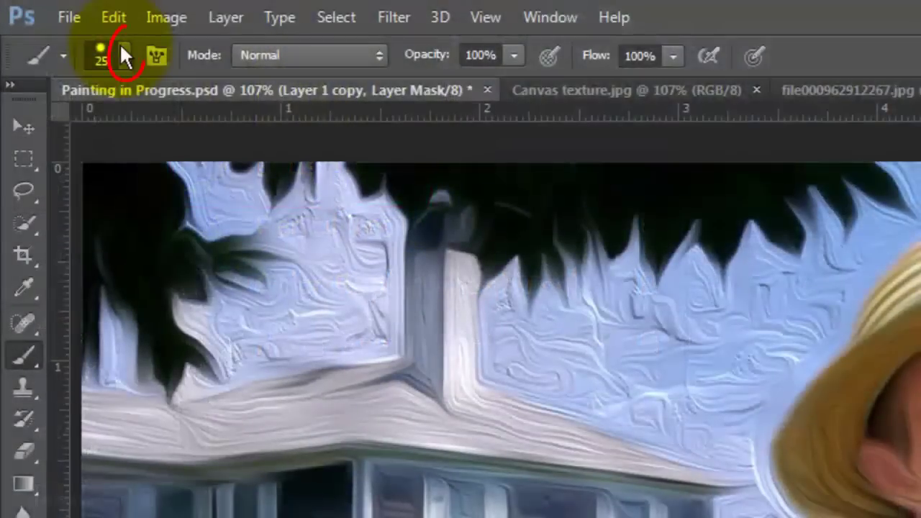
{"action": "left_click", "coordinate": [123, 56]}
{"action": "left_click_drag", "start_coordinate": [276, 189], "coordinate": [6, 193]}
{"action": "left_click_drag", "start_coordinate": [66, 134], "coordinate": [126, 136]}
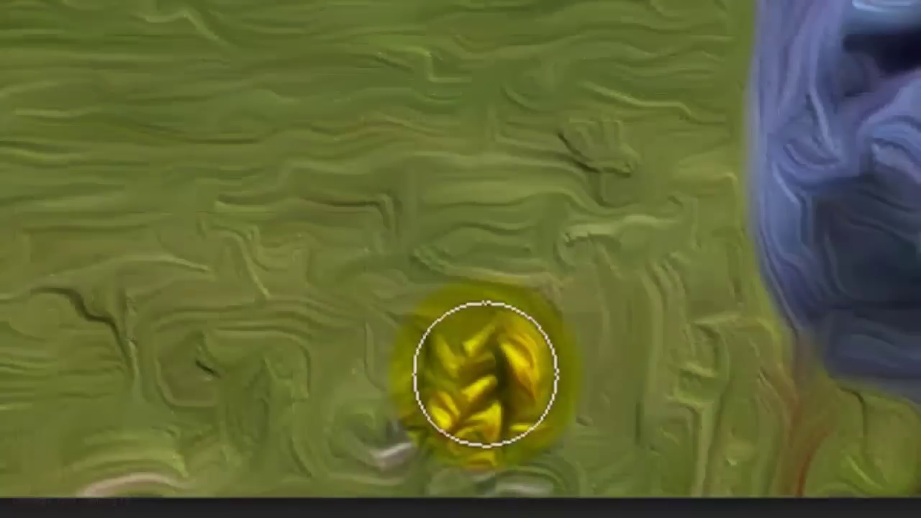
- Paint the mask black over the grass flowers, pink flowers, bushes, building and house flower beds
{"action": "left_click_drag", "start_coordinate": [485, 375], "coordinate": [514, 456]}
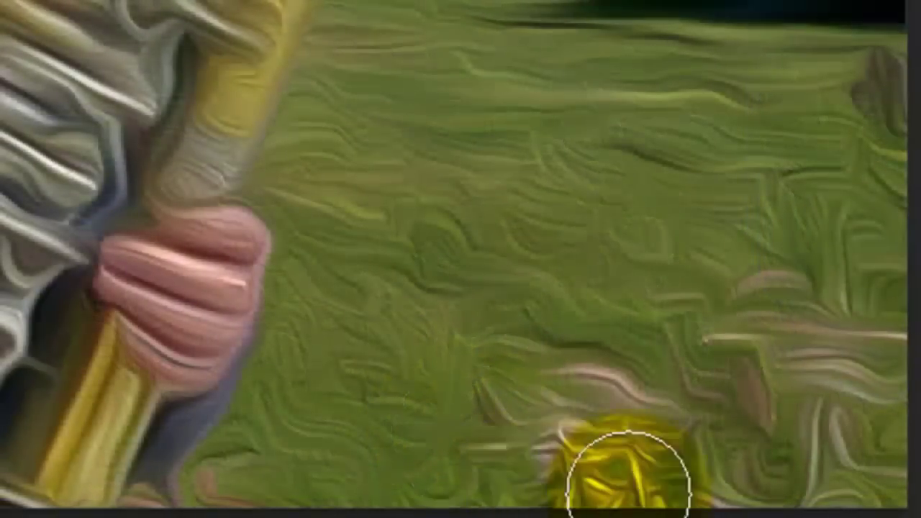
{"action": "mouse_move", "coordinate": [628, 471]}
{"action": "left_mouse_down"}
{"action": "mouse_move", "coordinate": [730, 400]}
{"action": "mouse_move", "coordinate": [842, 370]}
{"action": "mouse_move", "coordinate": [551, 469]}
{"action": "mouse_move", "coordinate": [801, 472]}
{"action": "left_mouse_up"}
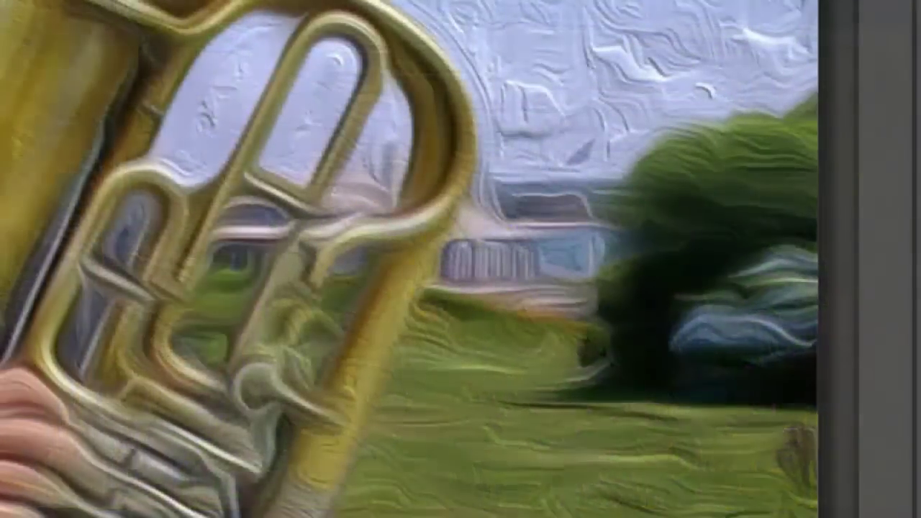
{"action": "mouse_move", "coordinate": [485, 260]}
{"action": "left_mouse_down"}
{"action": "mouse_move", "coordinate": [471, 278]}
{"action": "mouse_move", "coordinate": [518, 231]}
{"action": "mouse_move", "coordinate": [514, 287]}
{"action": "left_mouse_up"}
{"action": "key", "text": "["}
{"action": "key", "text": "["}
{"action": "key", "text": "["}
{"action": "left_click_drag", "start_coordinate": [514, 288], "coordinate": [572, 295]}
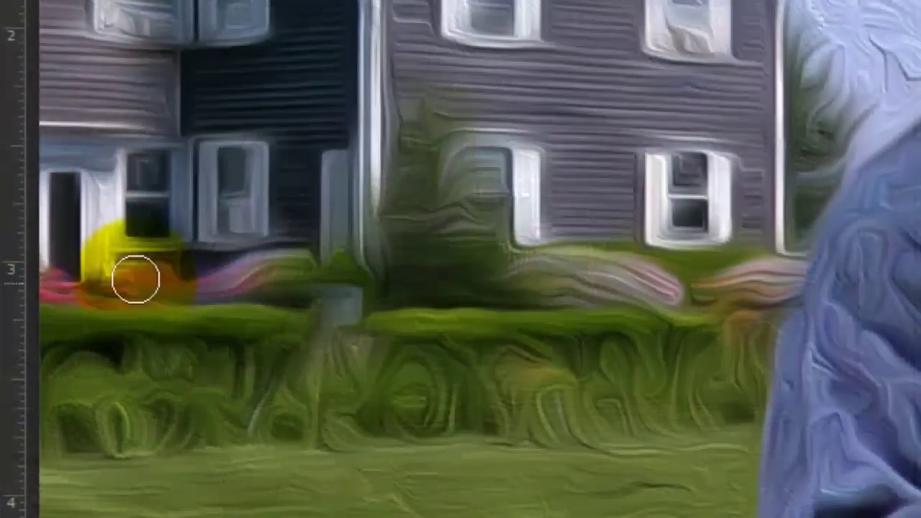
{"action": "mouse_move", "coordinate": [136, 279]}
{"action": "left_mouse_down"}
{"action": "mouse_move", "coordinate": [216, 300]}
{"action": "mouse_move", "coordinate": [262, 269]}
{"action": "mouse_move", "coordinate": [88, 284]}
{"action": "mouse_move", "coordinate": [269, 283]}
{"action": "mouse_move", "coordinate": [513, 302]}
{"action": "mouse_move", "coordinate": [635, 287]}
{"action": "mouse_move", "coordinate": [550, 282]}
{"action": "mouse_move", "coordinate": [723, 288]}
{"action": "mouse_move", "coordinate": [765, 281]}
{"action": "left_mouse_up"}
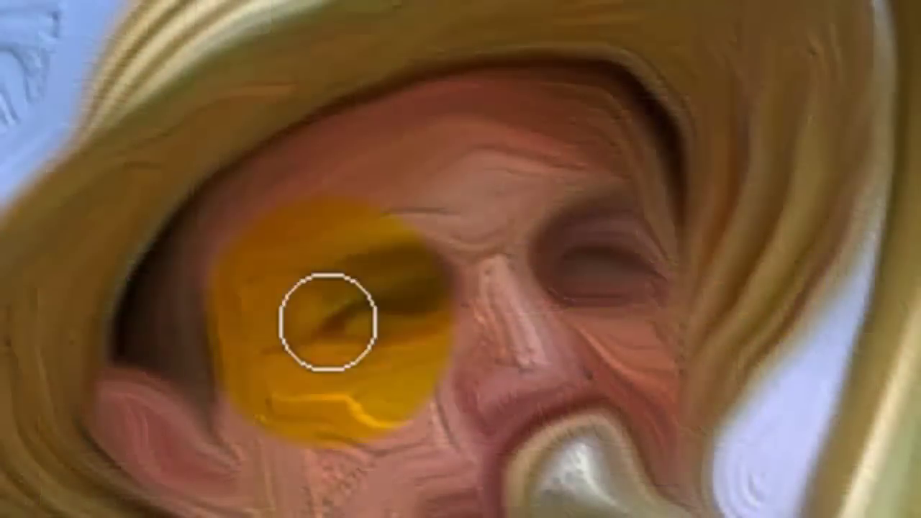
{"action": "mouse_move", "coordinate": [328, 322]}
{"action": "left_mouse_down"}
{"action": "mouse_move", "coordinate": [406, 314]}
{"action": "mouse_move", "coordinate": [598, 267]}
{"action": "mouse_move", "coordinate": [619, 273]}
{"action": "left_mouse_up"}
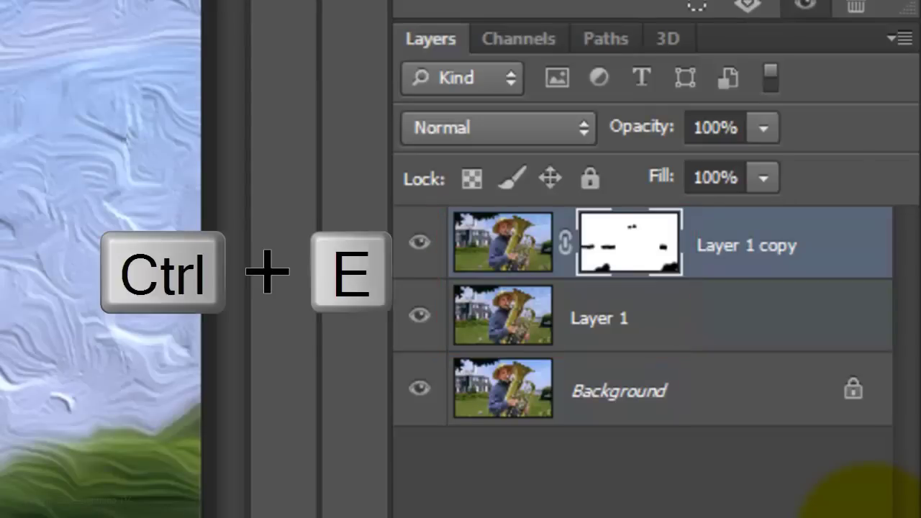
- Merge the masked copy into Layer 1, duplicate it, and mask the copy with the Alpha 1 selection
{"action": "key", "text": "ctrl+e"}
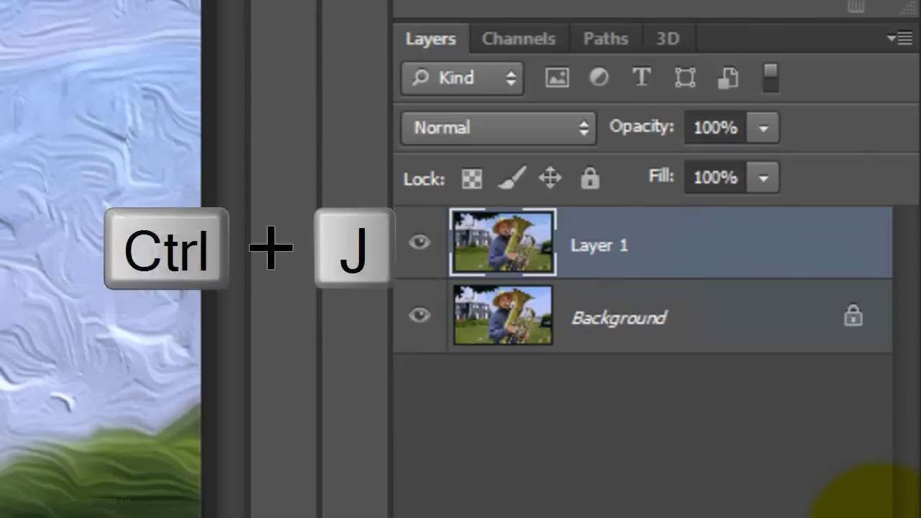
{"action": "key", "text": "ctrl+j"}
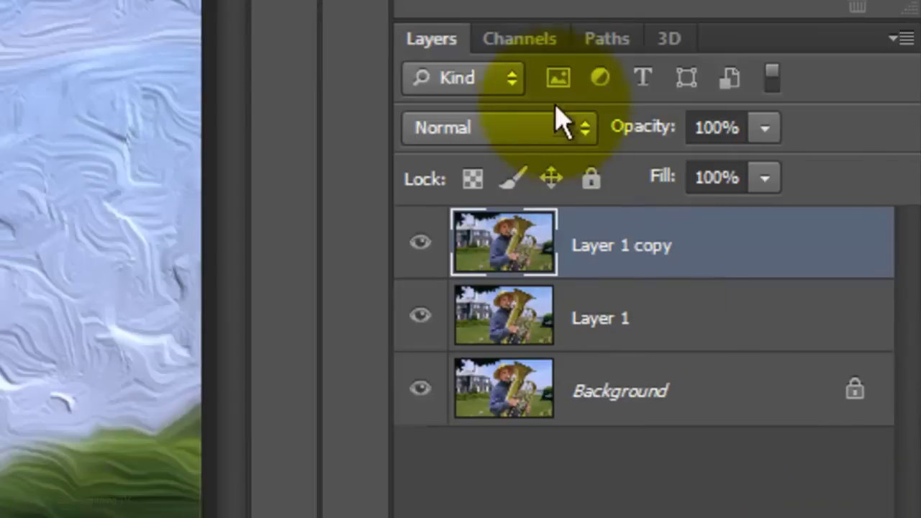
{"action": "left_click", "coordinate": [528, 40]}
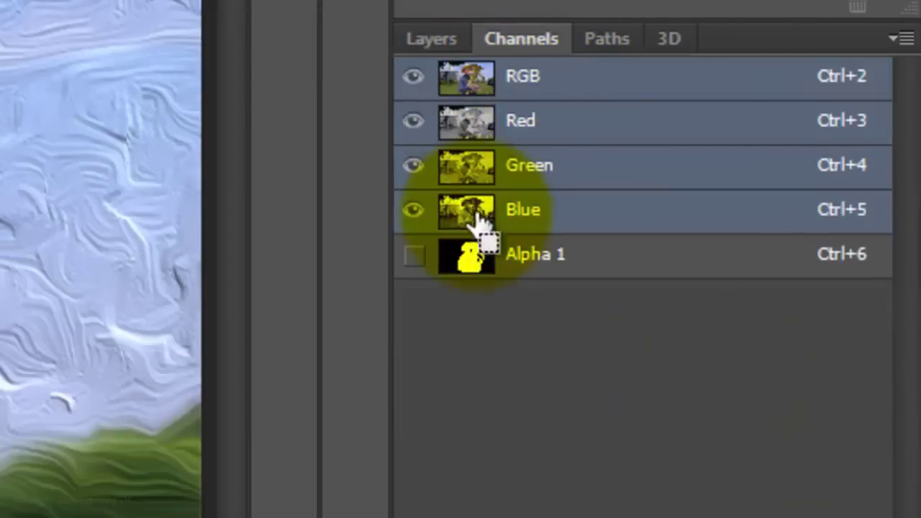
{"action": "left_click", "coordinate": [468, 263], "text": "ctrl"}
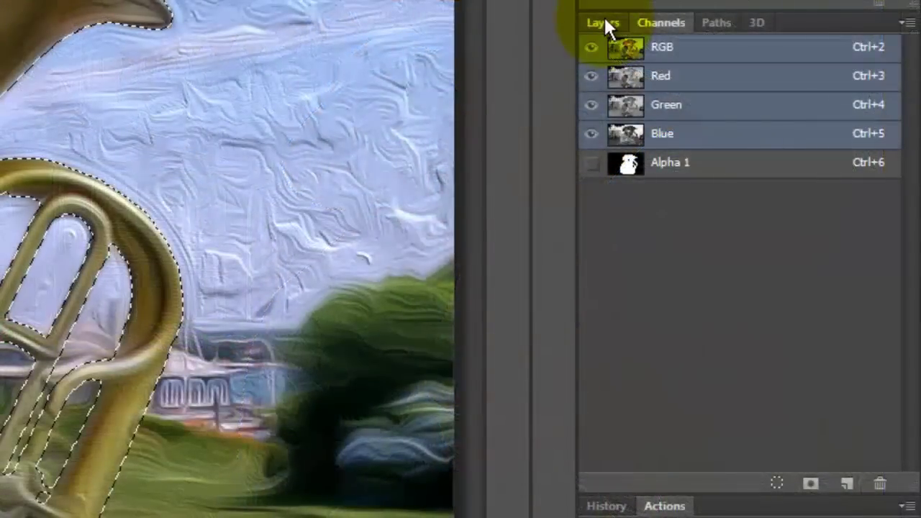
{"action": "left_click", "coordinate": [605, 22]}
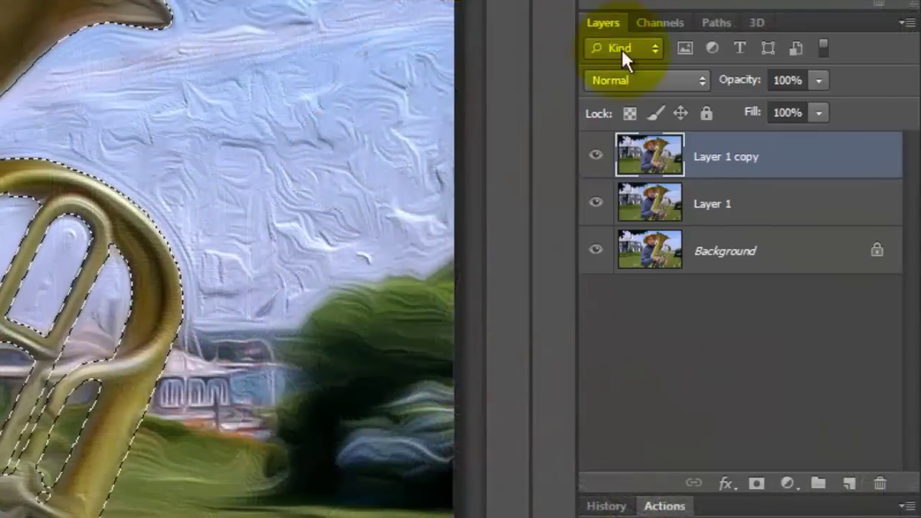
{"action": "left_click", "coordinate": [755, 485]}
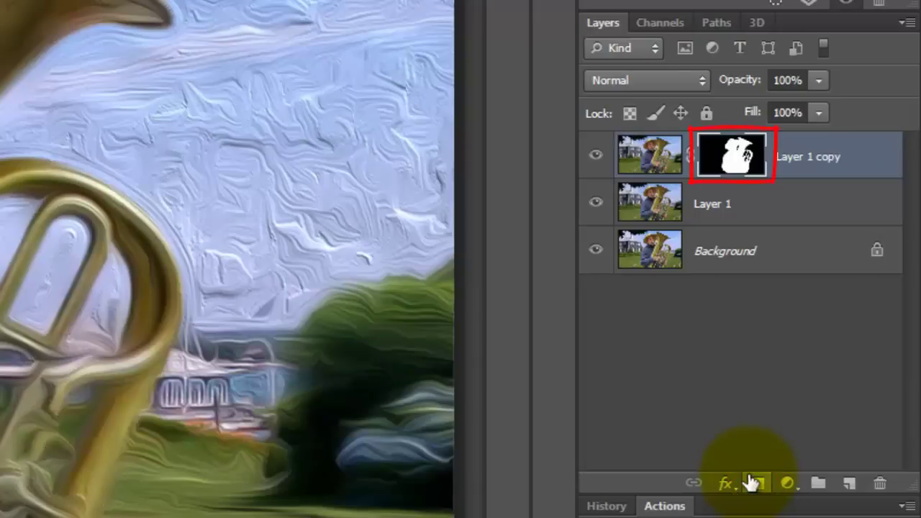
- Give Layer 1 a blank white layer mask
{"action": "left_click", "coordinate": [717, 203]}
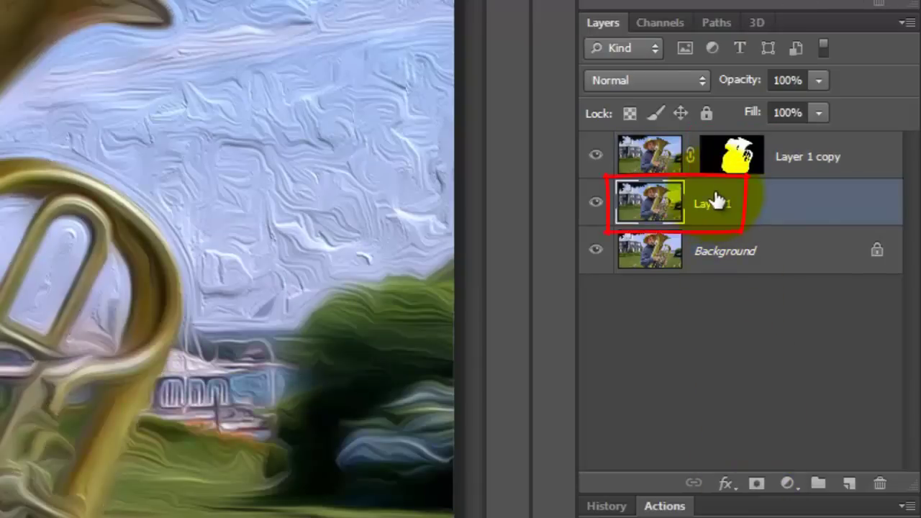
{"action": "left_click", "coordinate": [755, 485]}
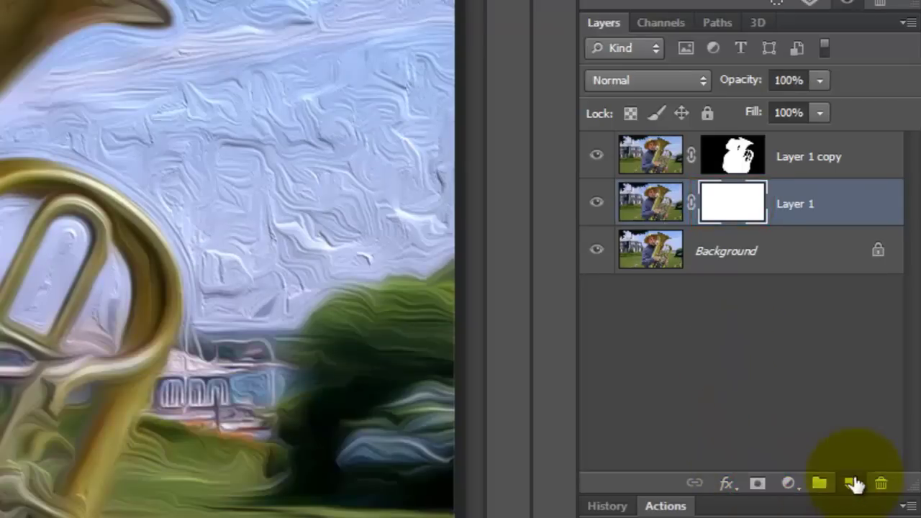
{"action": "key", "text": "ctrl"}
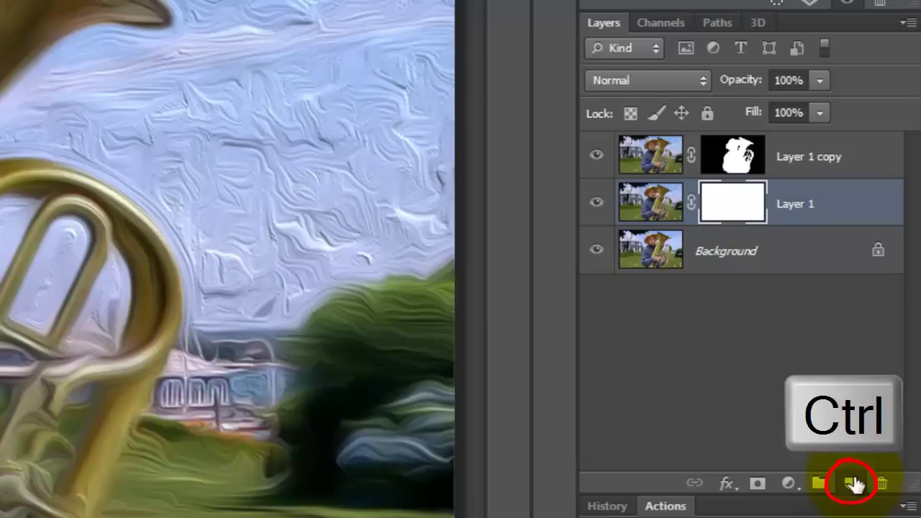
- Add a white-filled Layer 2 under Layer 1, then paste Canvas texture.jpg as the top layer
{"action": "left_click", "coordinate": [851, 483], "text": "ctrl"}
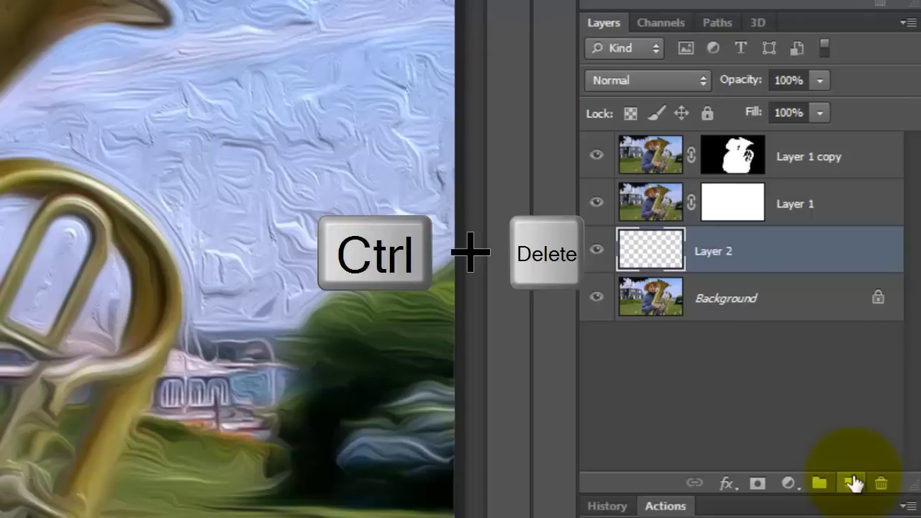
{"action": "key", "text": "ctrl+Delete"}
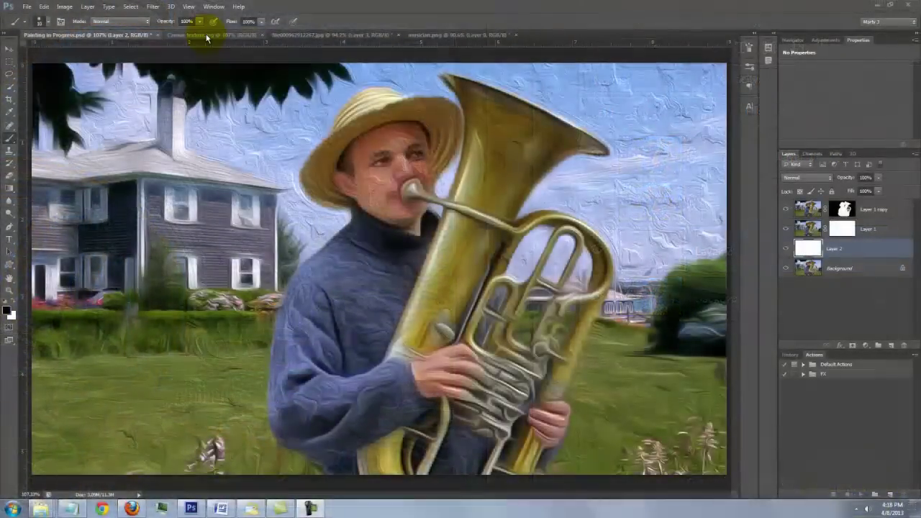
{"action": "left_click", "coordinate": [208, 36]}
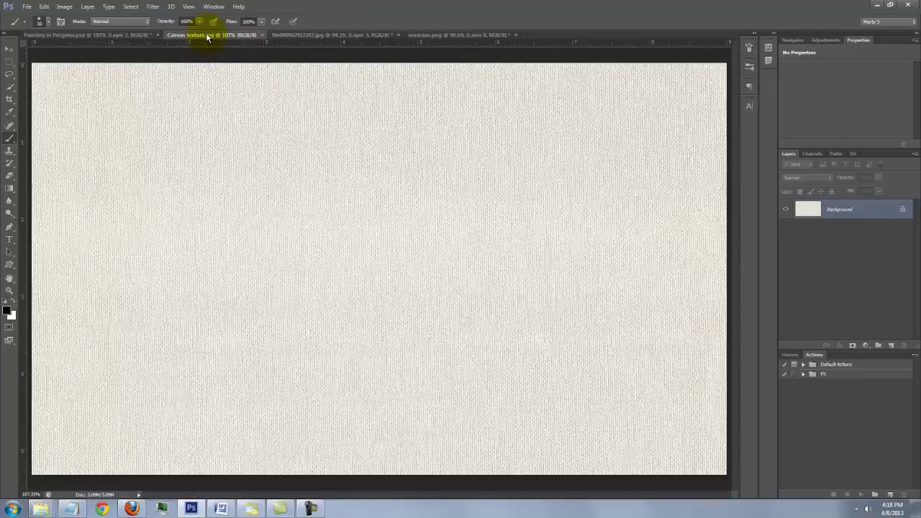
{"action": "key", "text": "ctrl+a"}
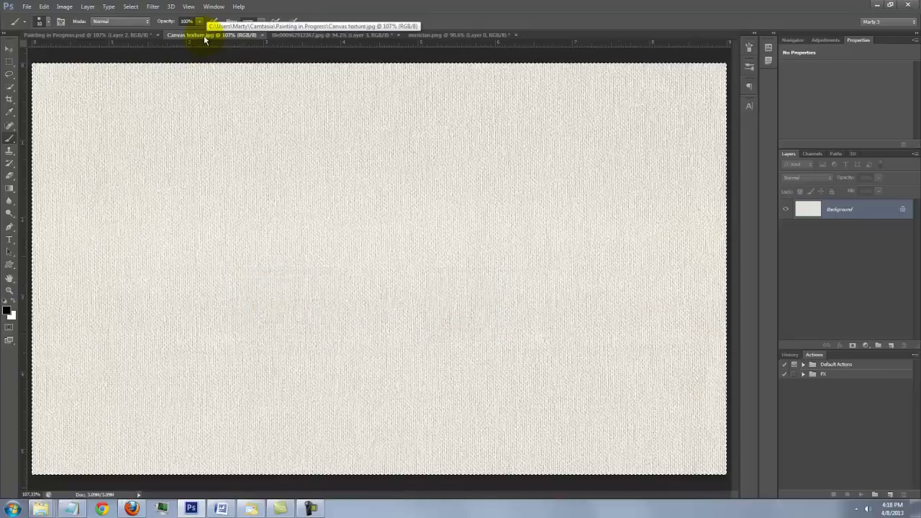
{"action": "key", "text": "ctrl+c"}
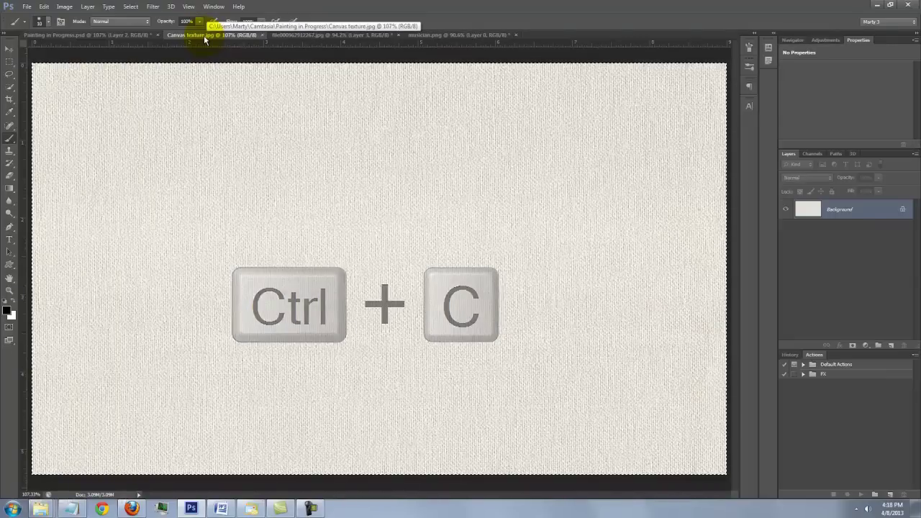
{"action": "left_click", "coordinate": [132, 36]}
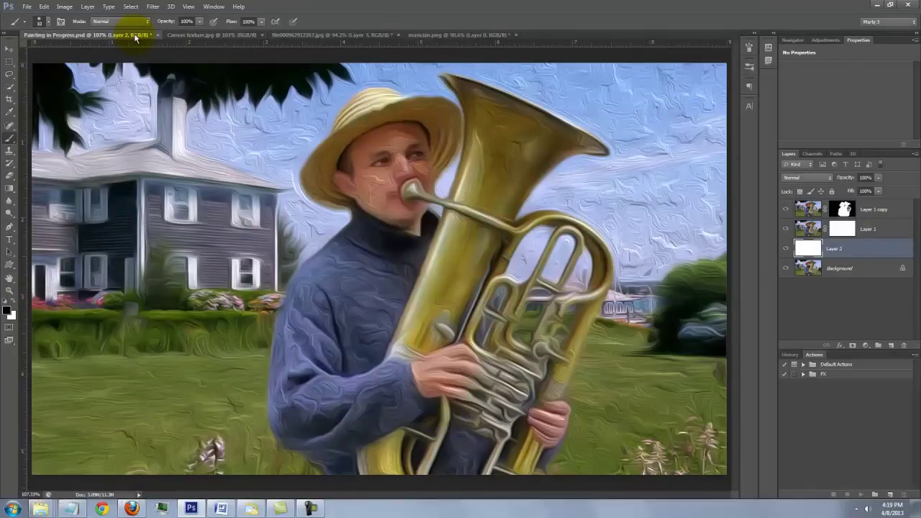
{"action": "key", "text": "ctrl+v"}
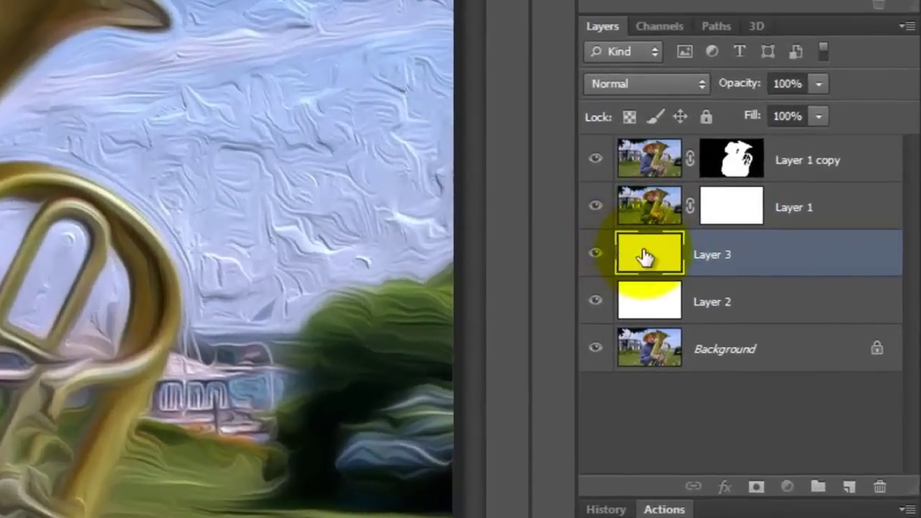
{"action": "left_click_drag", "start_coordinate": [658, 254], "coordinate": [669, 149]}
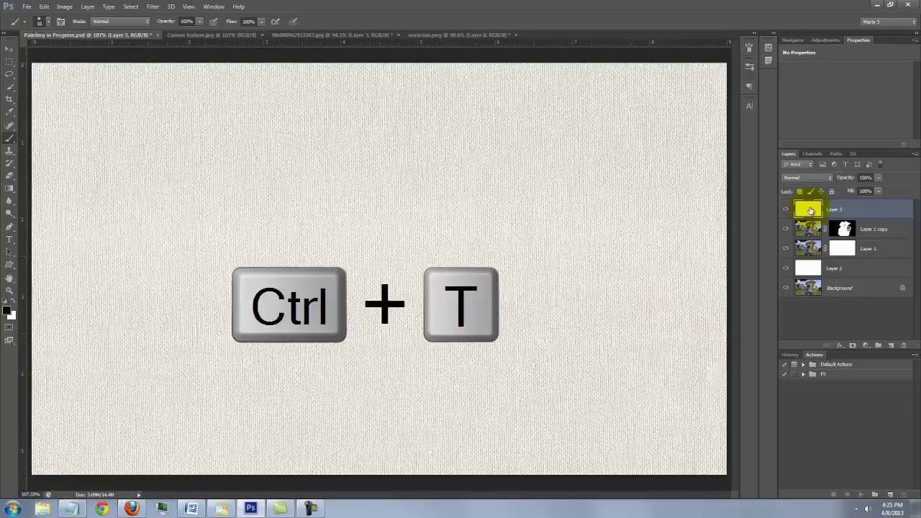
- Scale the canvas texture proportionally from the centre to fit the canvas and set it to Multiply
{"action": "key", "text": "ctrl+t"}
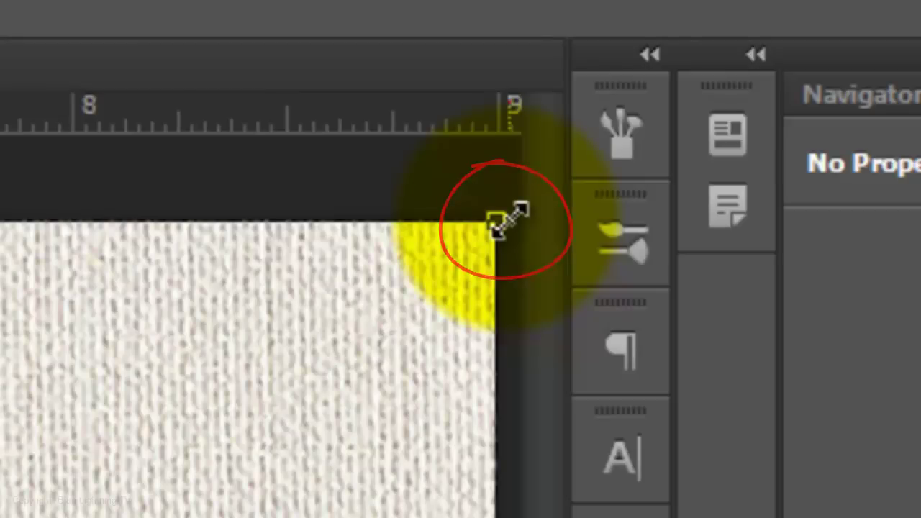
{"action": "key", "text": "shift+alt"}
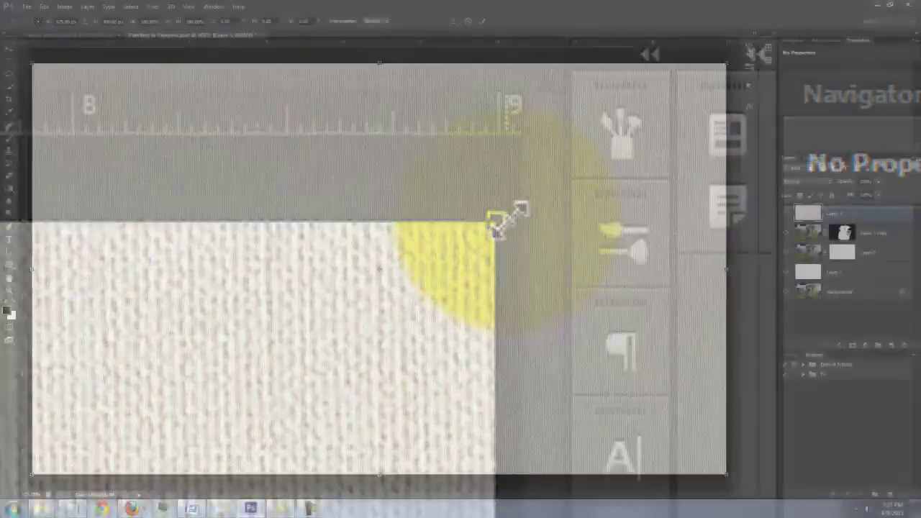
{"action": "left_click_drag", "start_coordinate": [508, 219], "coordinate": [748, 46]}
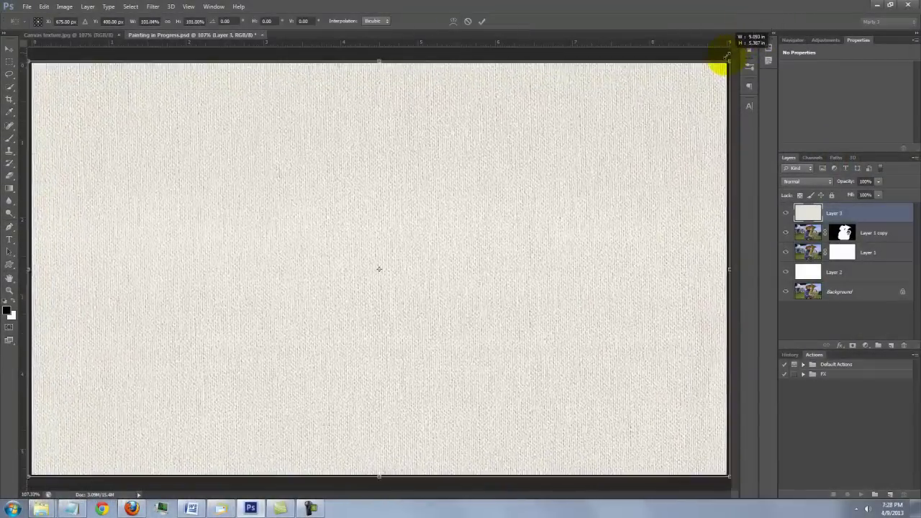
{"action": "key", "text": "Return"}
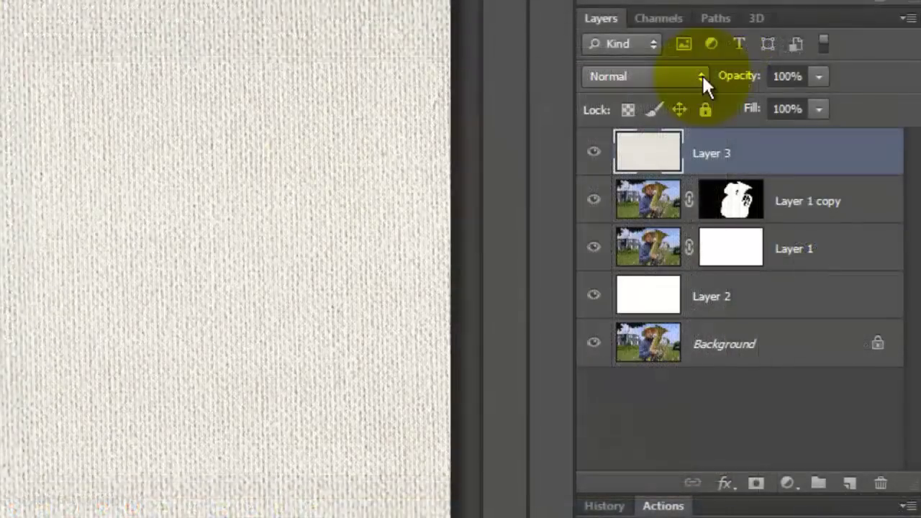
{"action": "left_click", "coordinate": [830, 178]}
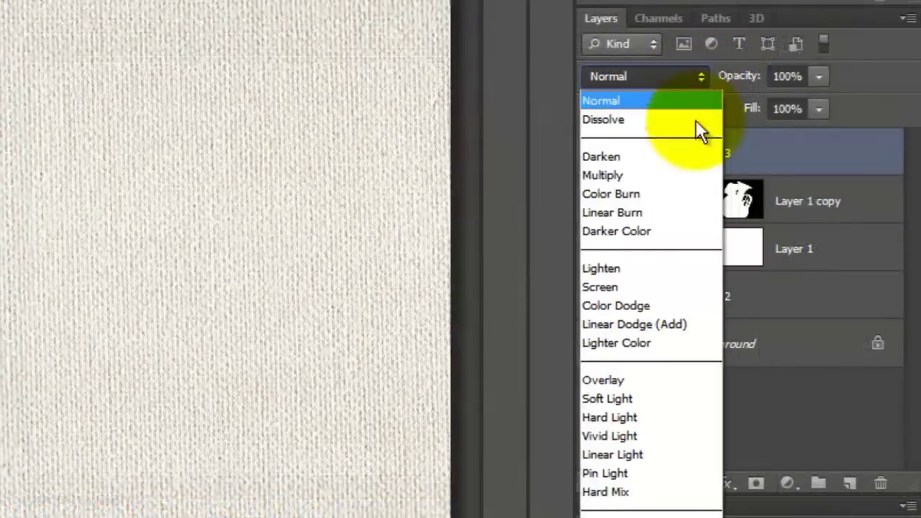
{"action": "left_click", "coordinate": [666, 179]}
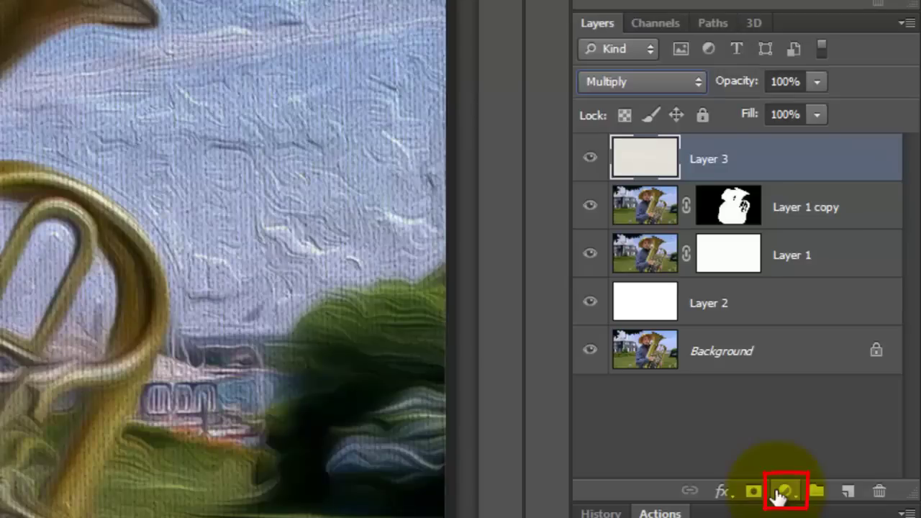
- Add a Vibrance adjustment layer set to 40, then target Layer 1's mask
{"action": "left_click", "coordinate": [781, 494]}
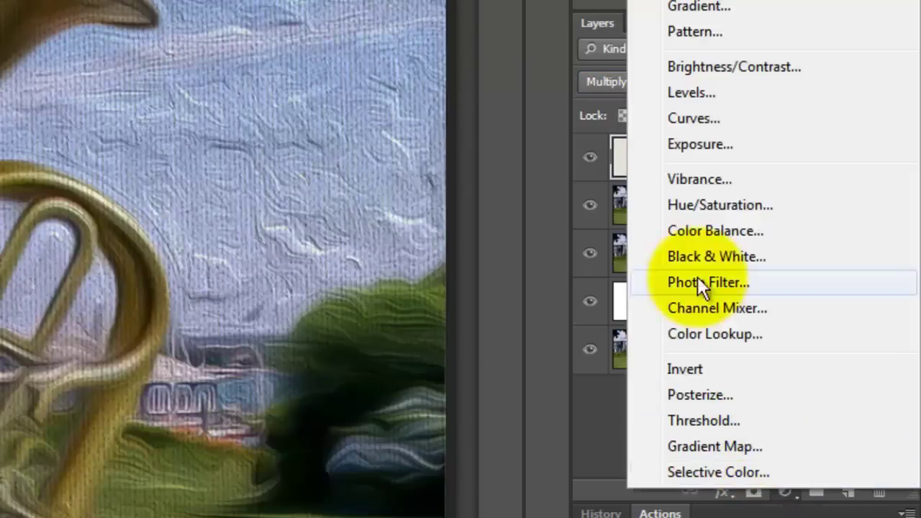
{"action": "left_click", "coordinate": [700, 180]}
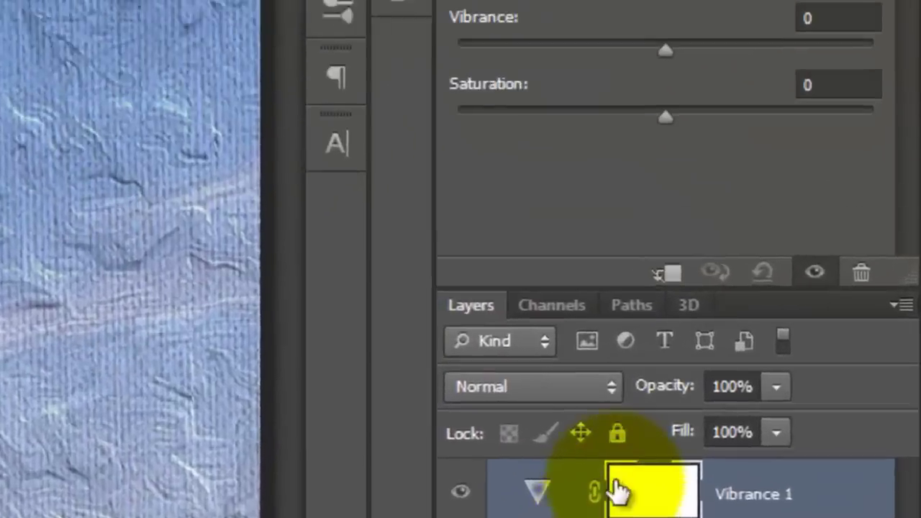
{"action": "type", "text": "40"}
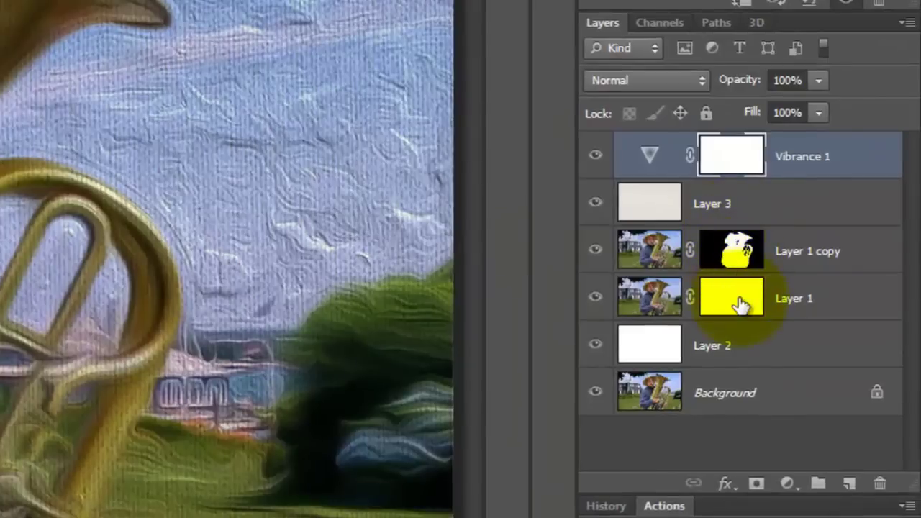
{"action": "left_click", "coordinate": [741, 305]}
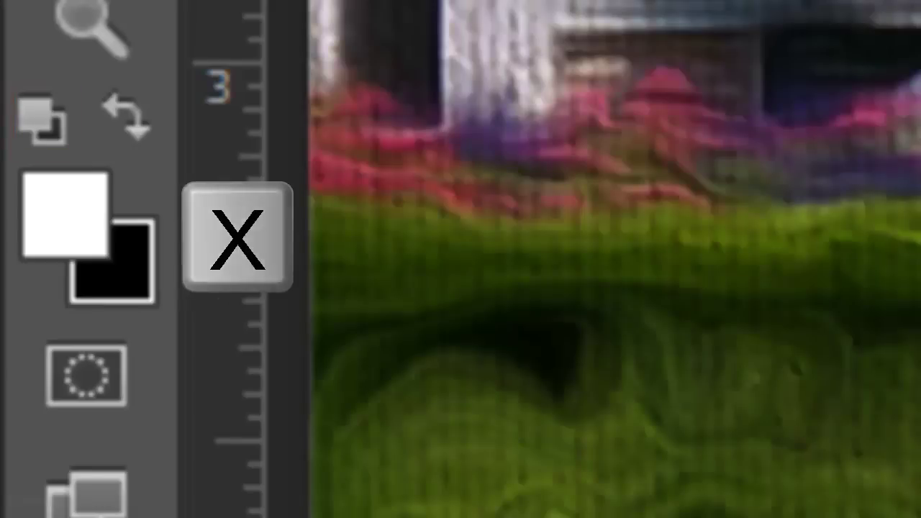
- Switch to black and replace the current brushes with the Thick Heavy Brushes set
{"action": "key", "text": "x"}
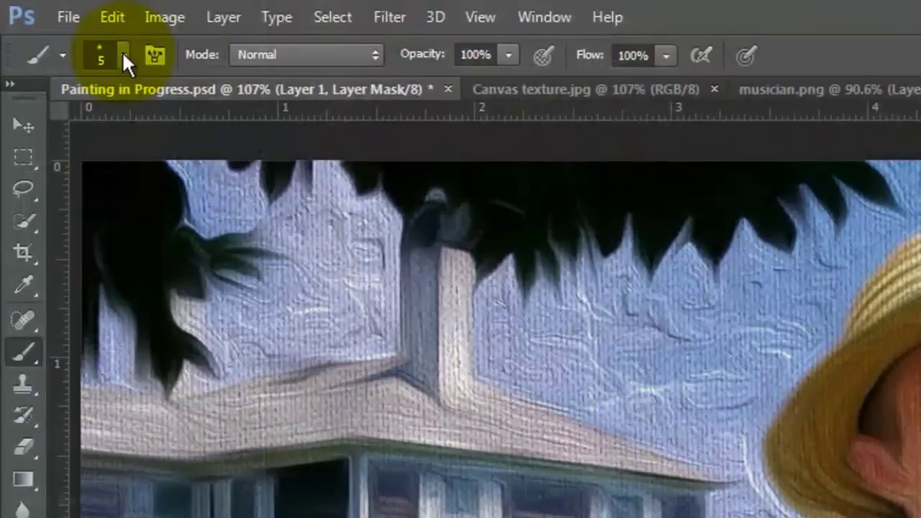
{"action": "left_click", "coordinate": [122, 54]}
{"action": "left_click", "coordinate": [338, 96]}
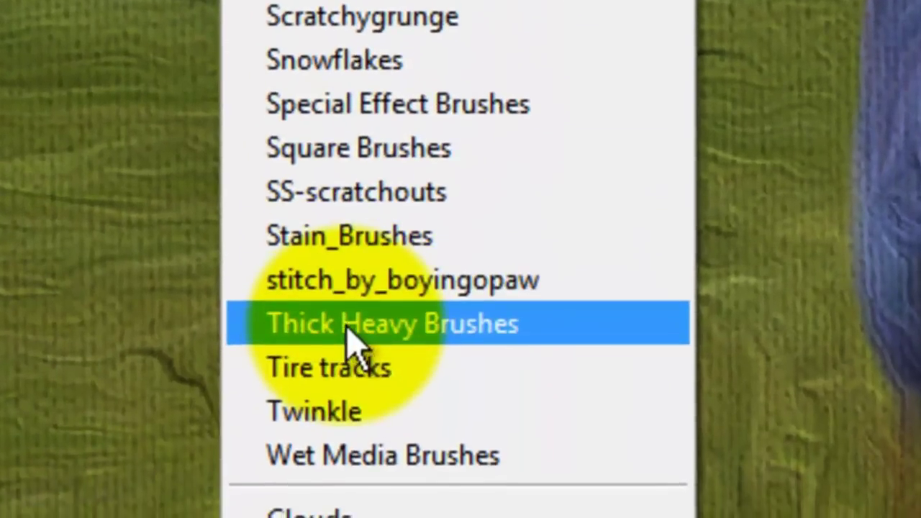
{"action": "left_click", "coordinate": [349, 328]}
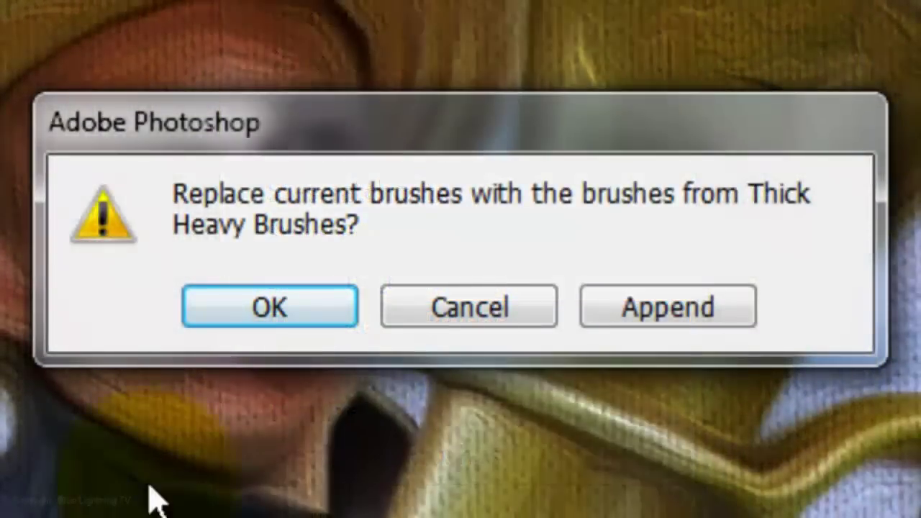
{"action": "left_click", "coordinate": [265, 320]}
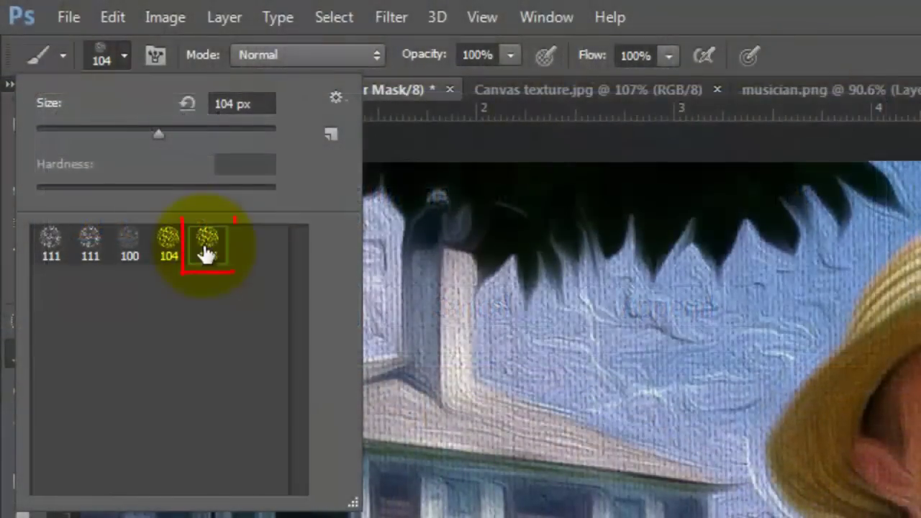
- Turn off Shape Dynamics in the Brush settings and shrink the brush
{"action": "key", "text": "F5"}
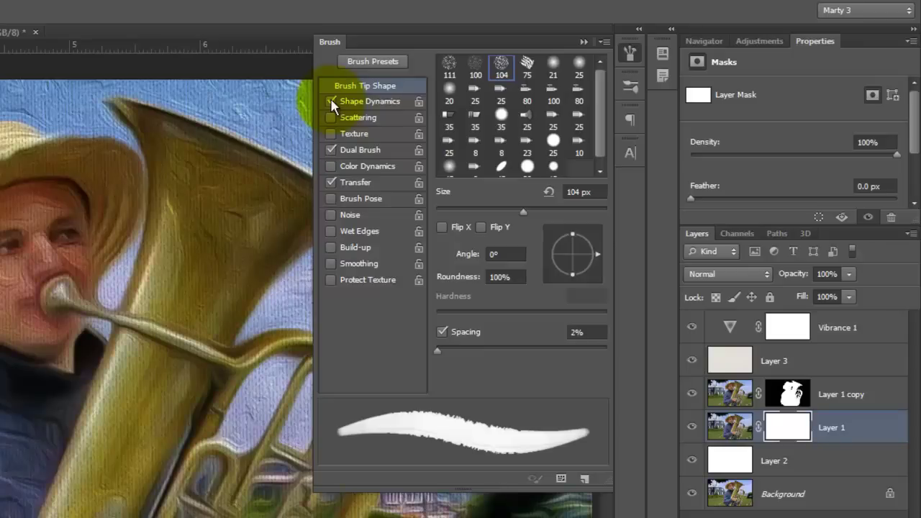
{"action": "left_click", "coordinate": [330, 101]}
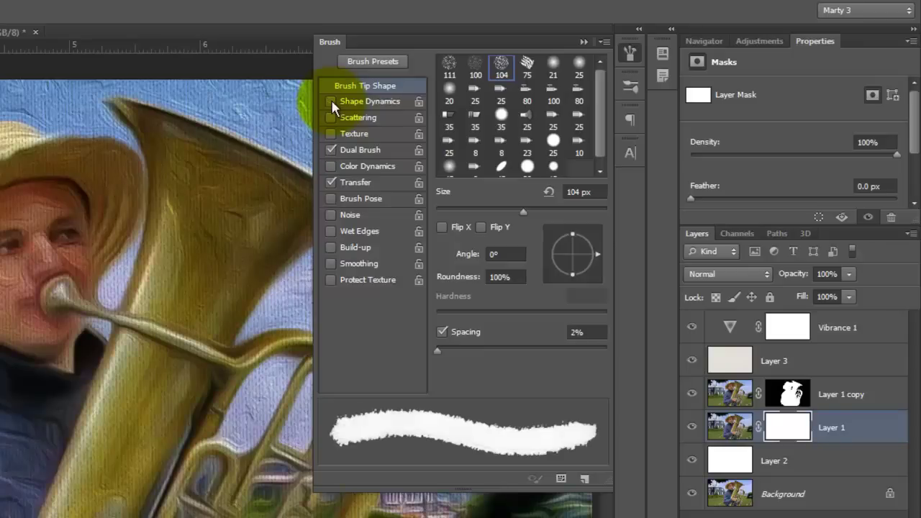
{"action": "left_click", "coordinate": [582, 39]}
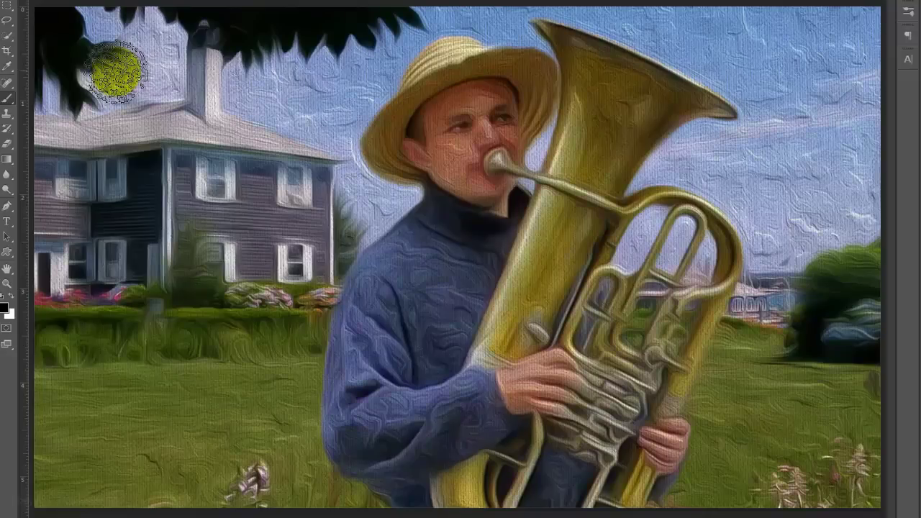
{"action": "key", "text": "bracketleft"}
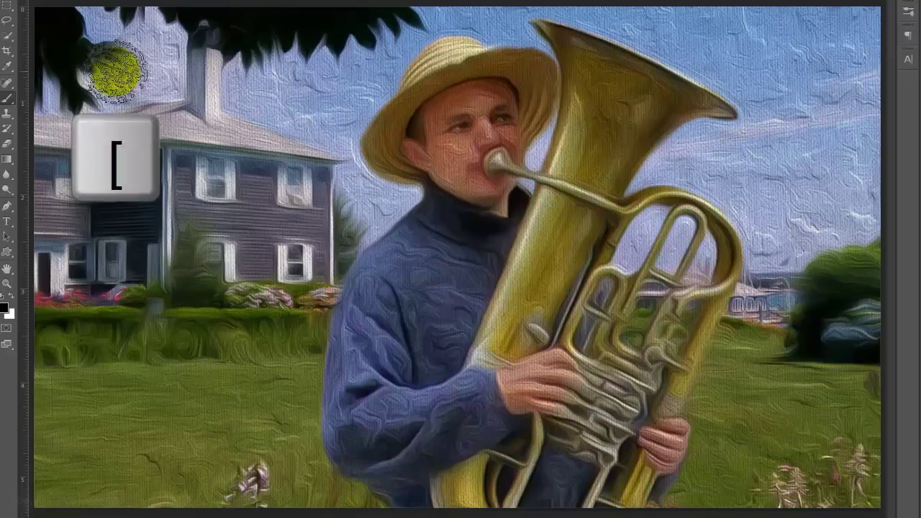
- Paint rough black strokes on Layer 1's mask along the roofline and sweater, then undo a white stroke
{"action": "key", "text": "bracketleft"}
{"action": "key", "text": "bracketleft"}
{"action": "key", "text": "bracketleft"}
{"action": "mouse_move", "coordinate": [34, 107]}
{"action": "left_mouse_down"}
{"action": "mouse_move", "coordinate": [74, 113]}
{"action": "mouse_move", "coordinate": [178, 95]}
{"action": "mouse_move", "coordinate": [177, 41]}
{"action": "mouse_move", "coordinate": [225, 45]}
{"action": "mouse_move", "coordinate": [224, 108]}
{"action": "mouse_move", "coordinate": [364, 156]}
{"action": "mouse_move", "coordinate": [338, 169]}
{"action": "mouse_move", "coordinate": [337, 279]}
{"action": "mouse_move", "coordinate": [354, 201]}
{"action": "mouse_move", "coordinate": [379, 206]}
{"action": "mouse_move", "coordinate": [360, 139]}
{"action": "mouse_move", "coordinate": [333, 88]}
{"action": "mouse_move", "coordinate": [349, 113]}
{"action": "mouse_move", "coordinate": [272, 99]}
{"action": "mouse_move", "coordinate": [303, 111]}
{"action": "mouse_move", "coordinate": [248, 24]}
{"action": "mouse_move", "coordinate": [148, 21]}
{"action": "mouse_move", "coordinate": [152, 76]}
{"action": "mouse_move", "coordinate": [61, 88]}
{"action": "mouse_move", "coordinate": [129, 19]}
{"action": "mouse_move", "coordinate": [283, 12]}
{"action": "mouse_move", "coordinate": [332, 96]}
{"action": "mouse_move", "coordinate": [398, 58]}
{"action": "mouse_move", "coordinate": [490, 32]}
{"action": "mouse_move", "coordinate": [533, 41]}
{"action": "mouse_move", "coordinate": [405, 50]}
{"action": "mouse_move", "coordinate": [642, 141]}
{"action": "mouse_move", "coordinate": [673, 224]}
{"action": "mouse_move", "coordinate": [638, 338]}
{"action": "mouse_move", "coordinate": [681, 268]}
{"action": "mouse_move", "coordinate": [657, 336]}
{"action": "mouse_move", "coordinate": [694, 348]}
{"action": "mouse_move", "coordinate": [668, 470]}
{"action": "mouse_move", "coordinate": [689, 505]}
{"action": "mouse_move", "coordinate": [731, 512]}
{"action": "mouse_move", "coordinate": [644, 508]}
{"action": "left_mouse_up"}
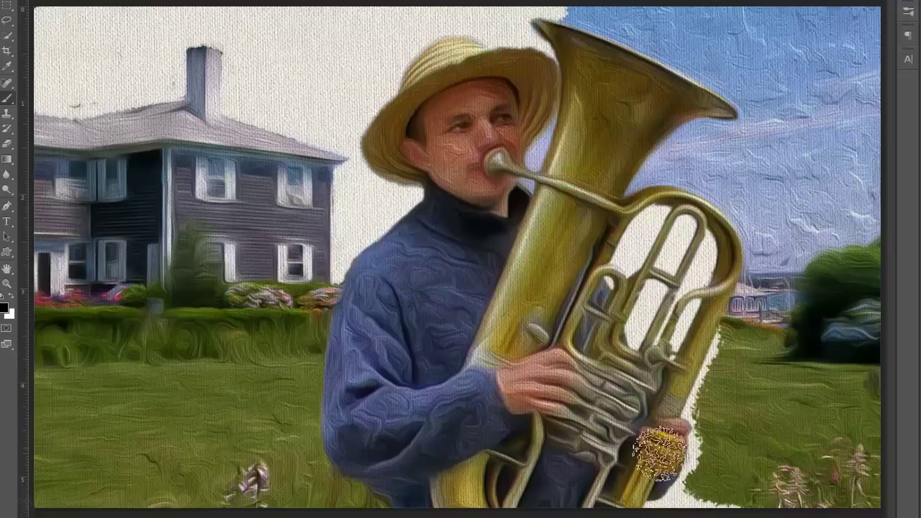
{"action": "mouse_move", "coordinate": [338, 346]}
{"action": "left_mouse_down"}
{"action": "mouse_move", "coordinate": [328, 420]}
{"action": "mouse_move", "coordinate": [396, 489]}
{"action": "mouse_move", "coordinate": [370, 371]}
{"action": "mouse_move", "coordinate": [369, 276]}
{"action": "mouse_move", "coordinate": [341, 375]}
{"action": "mouse_move", "coordinate": [383, 477]}
{"action": "mouse_move", "coordinate": [357, 507]}
{"action": "mouse_move", "coordinate": [125, 509]}
{"action": "mouse_move", "coordinate": [153, 513]}
{"action": "mouse_move", "coordinate": [255, 489]}
{"action": "mouse_move", "coordinate": [22, 503]}
{"action": "mouse_move", "coordinate": [21, 304]}
{"action": "left_mouse_up"}
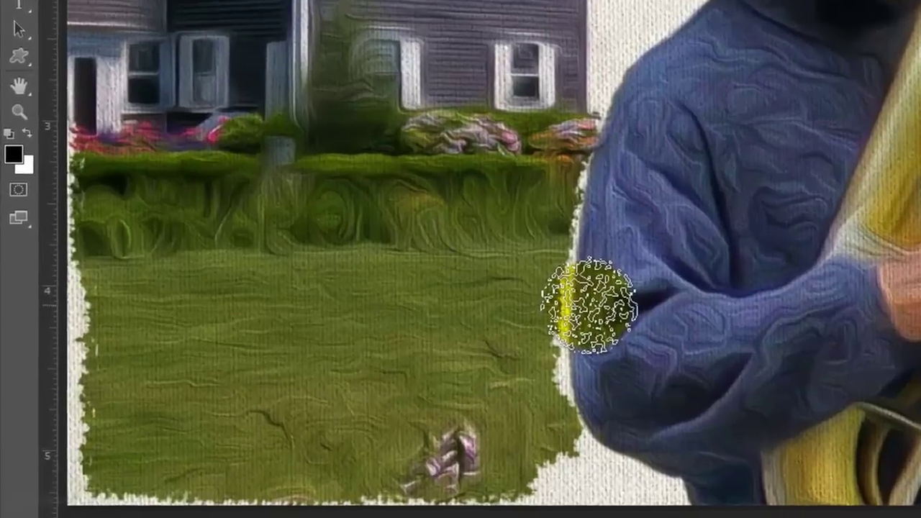
{"action": "key", "text": "x"}
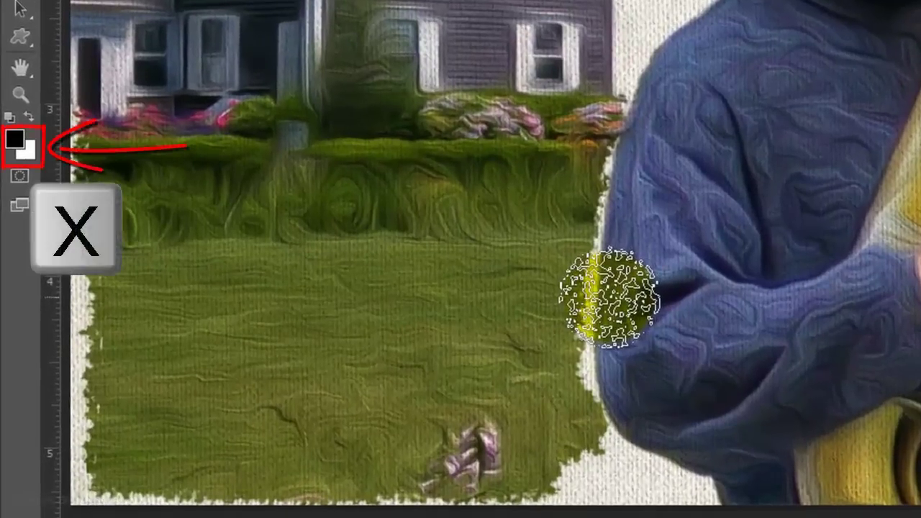
{"action": "left_click_drag", "start_coordinate": [604, 312], "coordinate": [601, 457]}
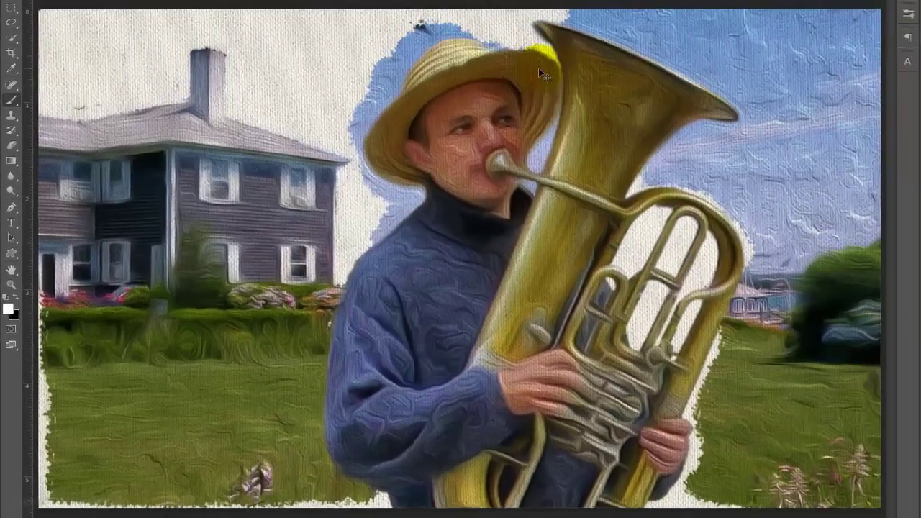
{"action": "key", "text": "ctrl+z"}
{"action": "key", "text": "ctrl+z"}
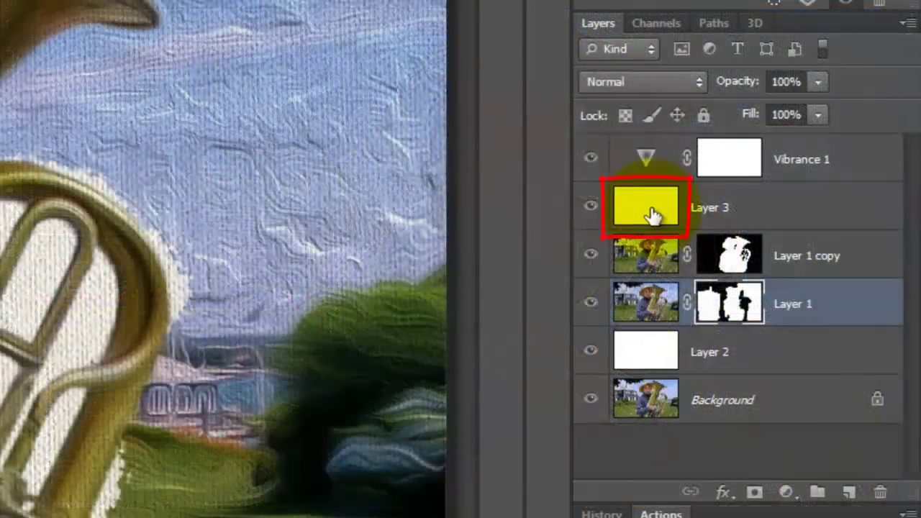
- Give Layer 3 a Bevel & Emboss with 50% highlight opacity and its own 120° light angle
{"action": "left_click", "coordinate": [652, 214]}
{"action": "double_click", "coordinate": [653, 214]}
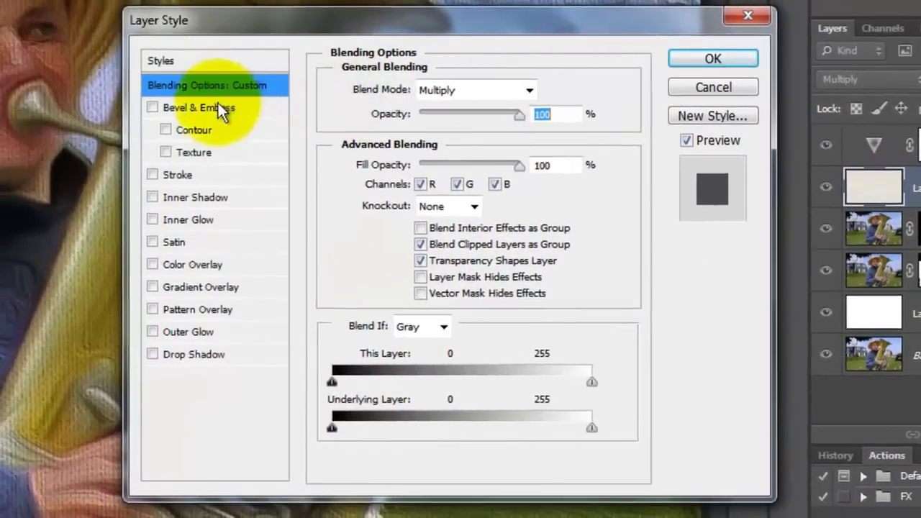
{"action": "left_click", "coordinate": [209, 108]}
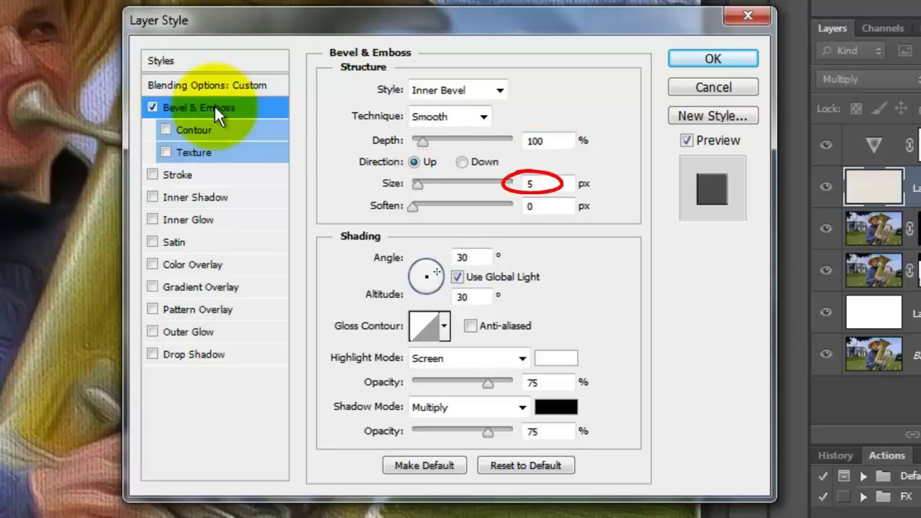
{"action": "left_click", "coordinate": [488, 382]}
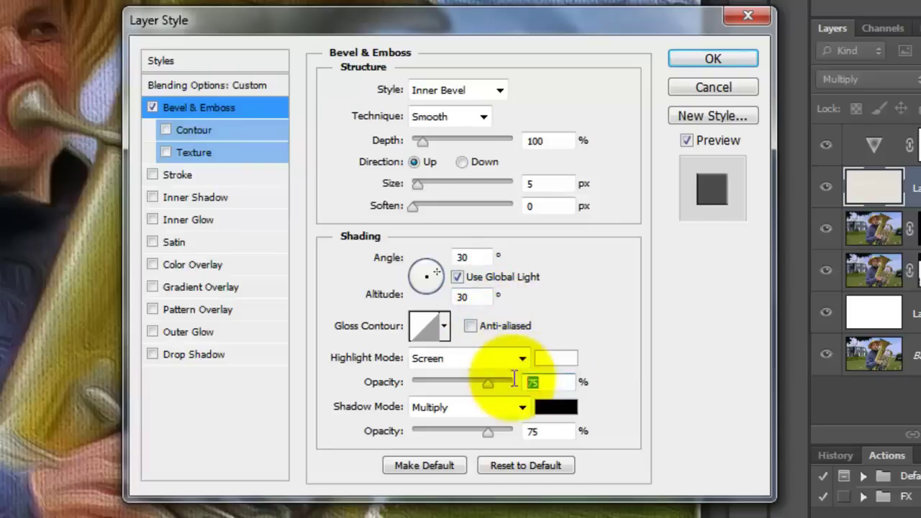
{"action": "left_click_drag", "start_coordinate": [471, 373], "coordinate": [460, 376]}
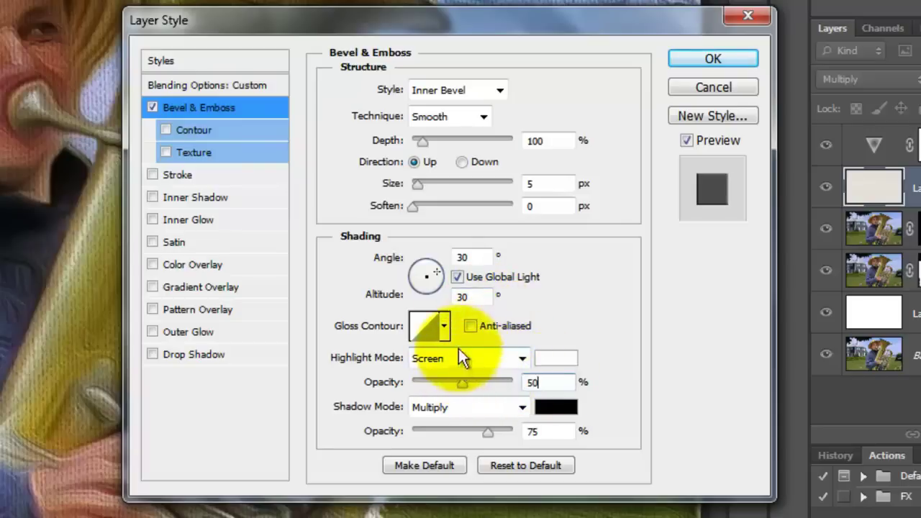
{"action": "left_click", "coordinate": [457, 277]}
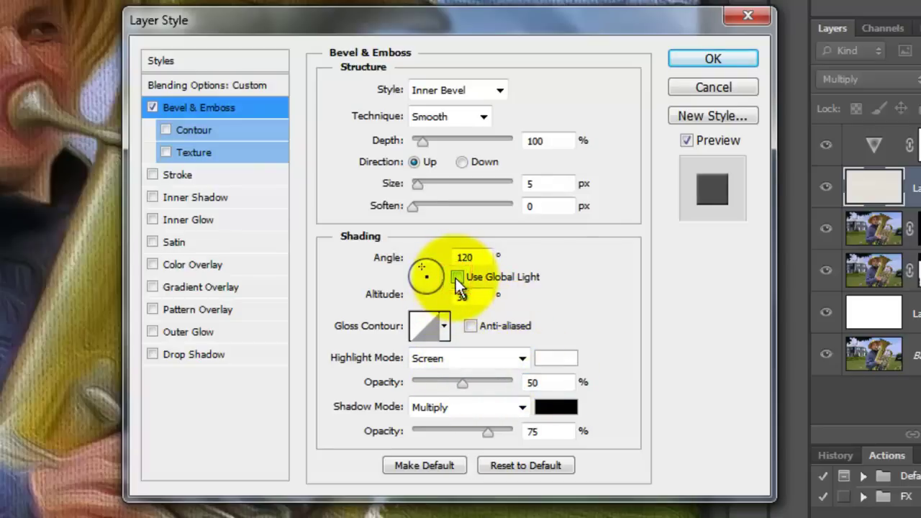
{"action": "left_click", "coordinate": [739, 56]}
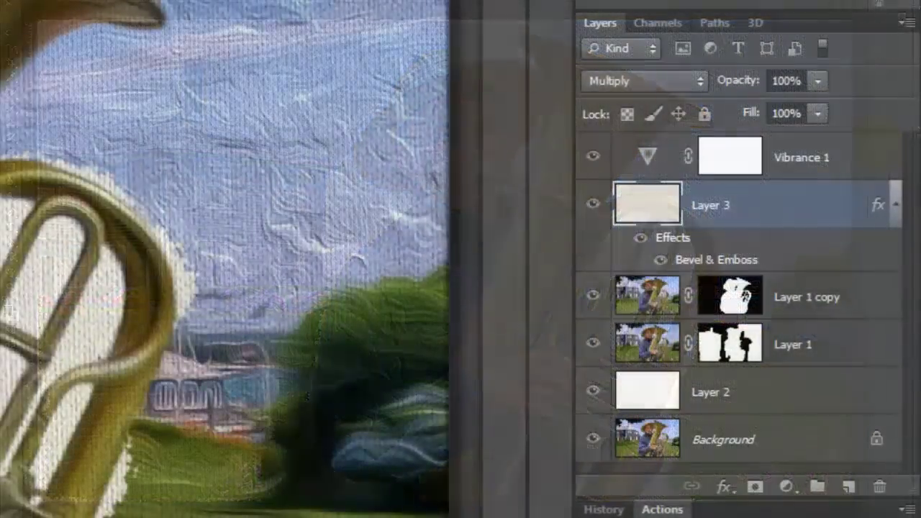
- Add a Brightness/Contrast adjustment layer above Layer 1 copy
{"action": "left_click", "coordinate": [650, 303]}
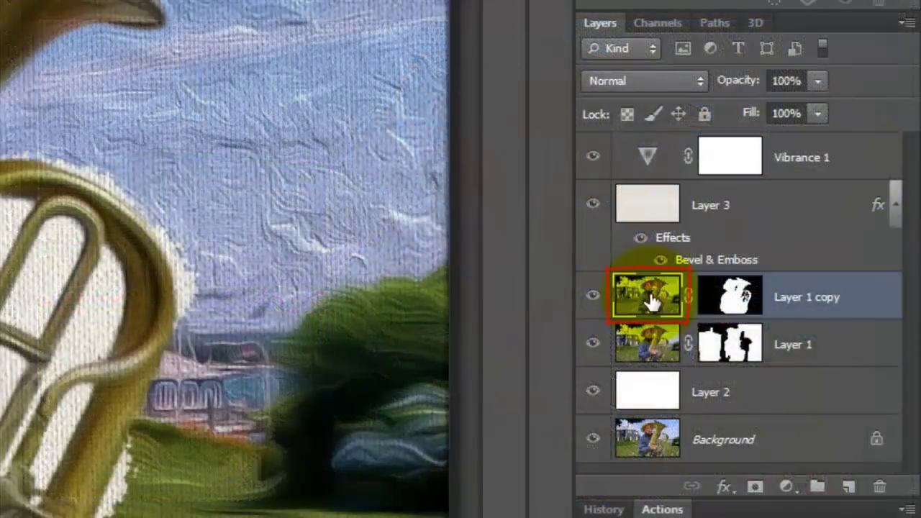
{"action": "left_click", "coordinate": [789, 488]}
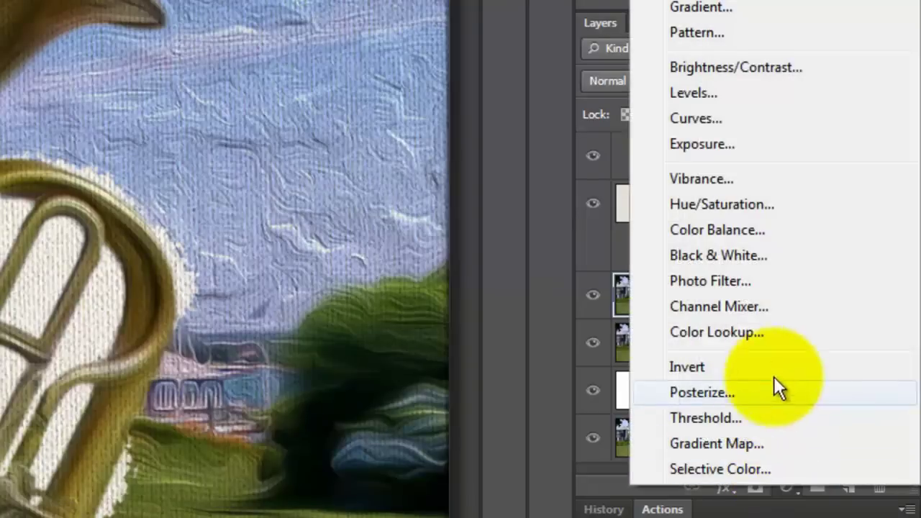
{"action": "left_click", "coordinate": [762, 61]}
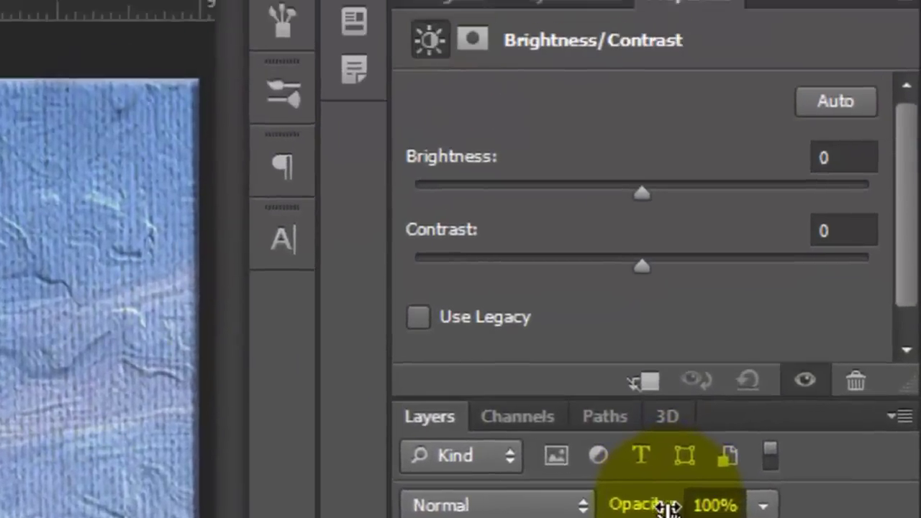